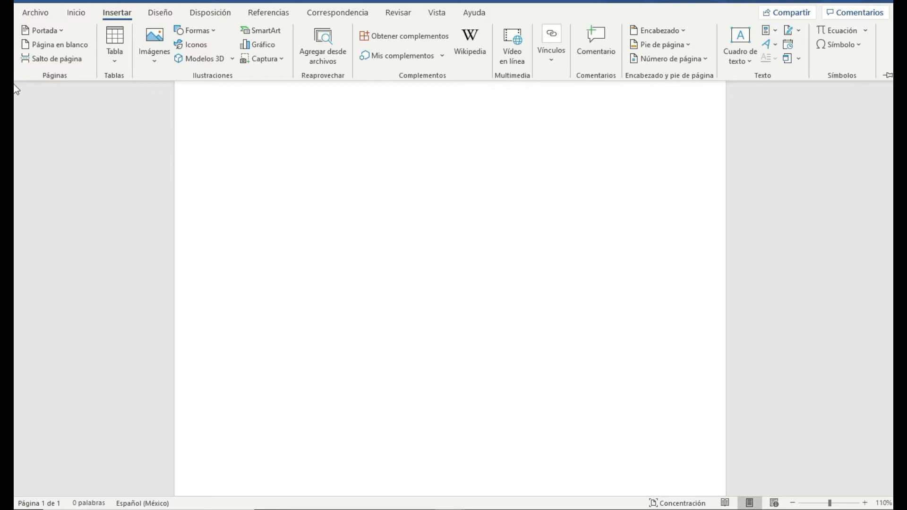
Step: Draw a wide, wavy, closed freeform scribble banner across the upper middle of the page
left_click(888, 77)
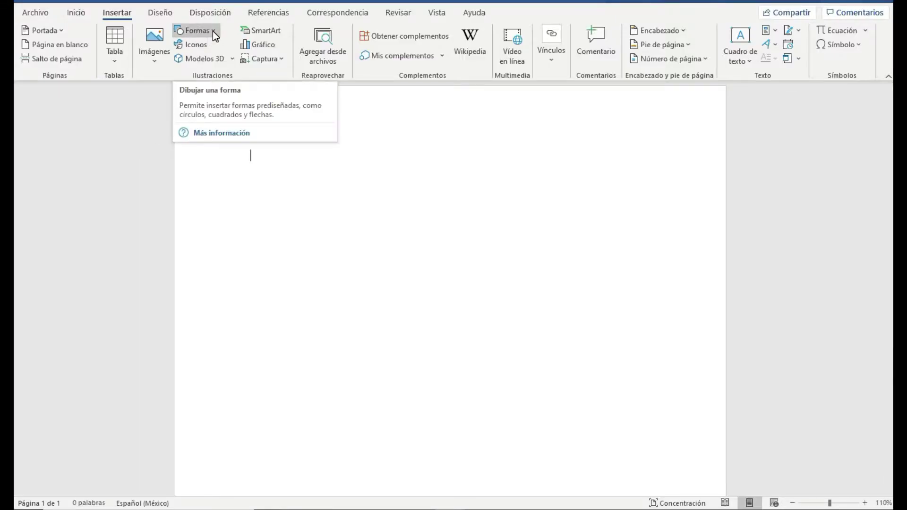
left_click(214, 32)
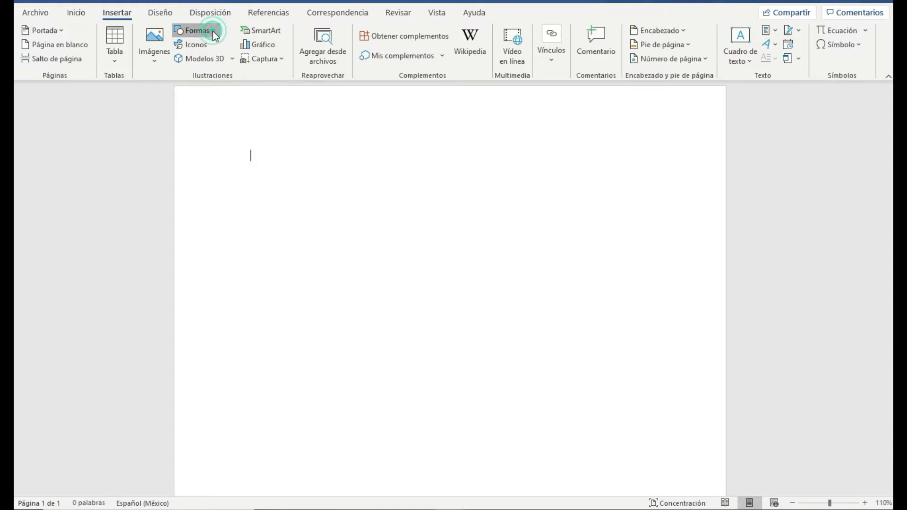
left_click(297, 108)
mouse_move(231, 217)
left_mouse_down()
mouse_move(372, 348)
mouse_move(640, 329)
left_mouse_up()
left_click_drag(385, 194, 232, 207)
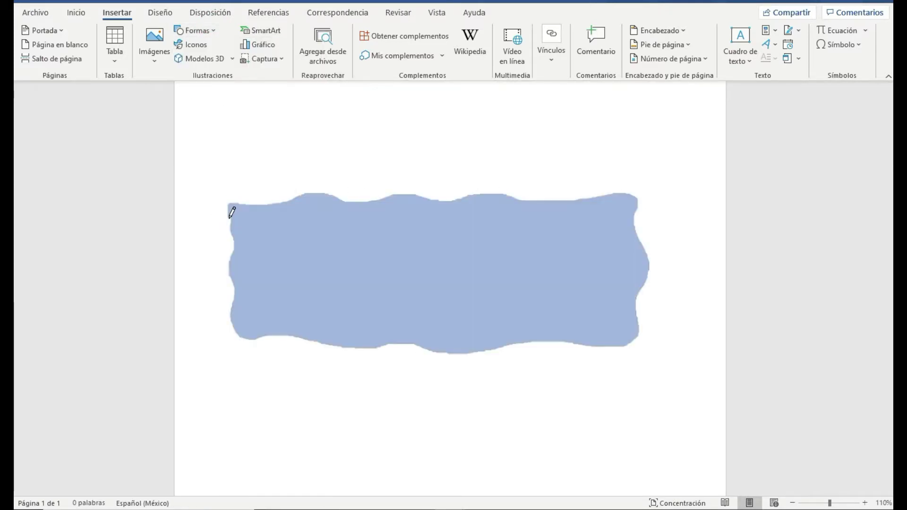
left_click(323, 31)
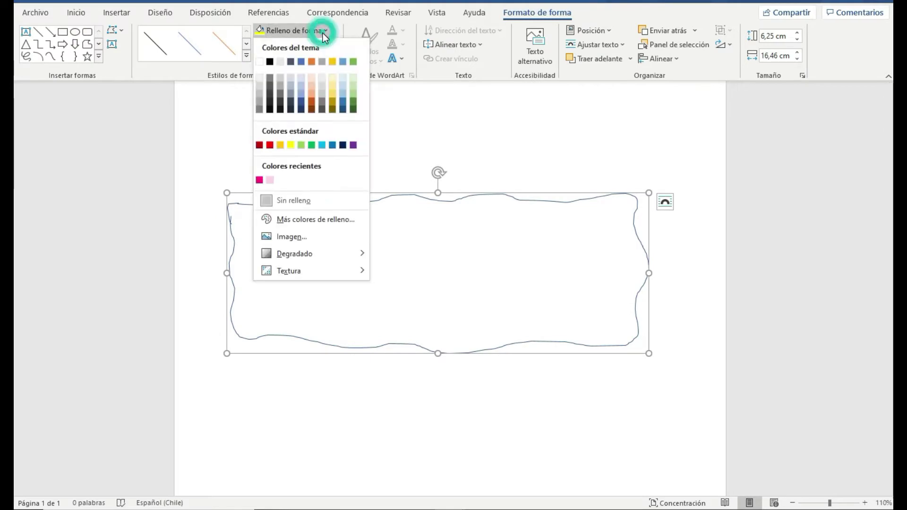
mouse_move(289, 271)
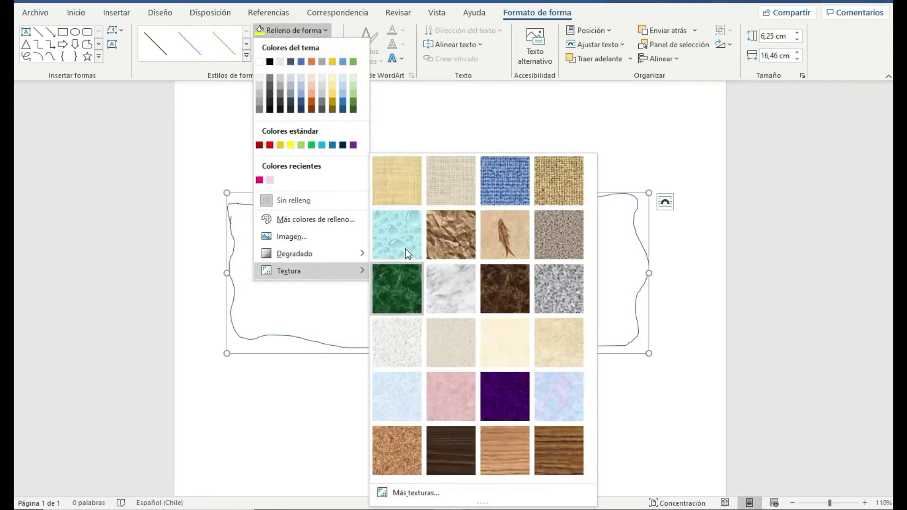
Step: Give the banner a papyrus texture fill, a white (no dark) outline and soft blurred edges
left_click(410, 189)
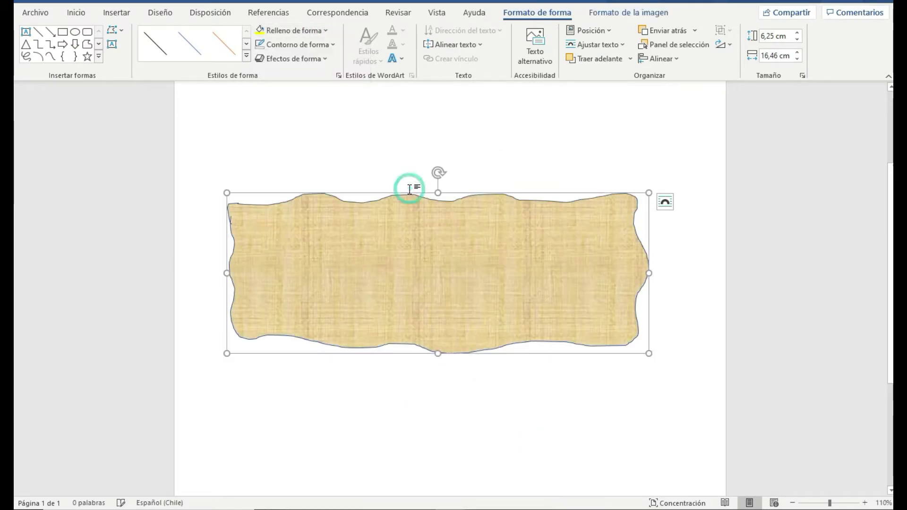
left_click(336, 45)
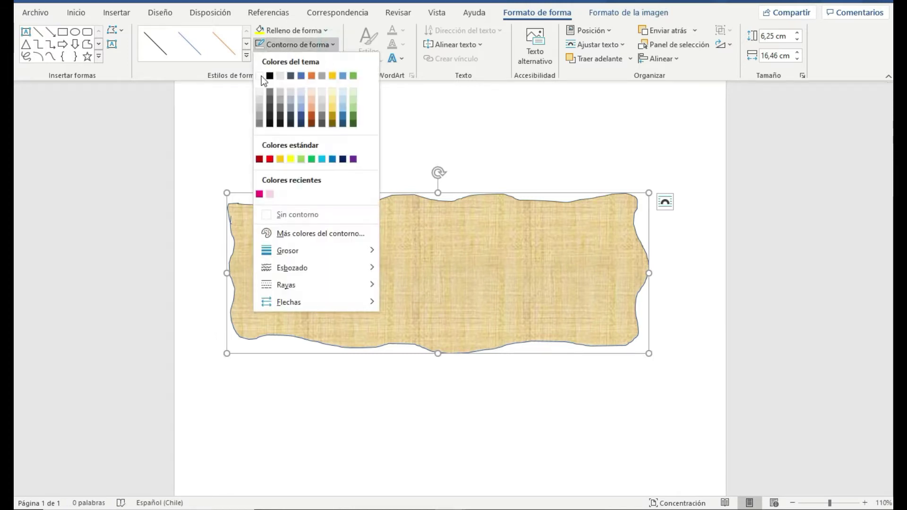
left_click(263, 75)
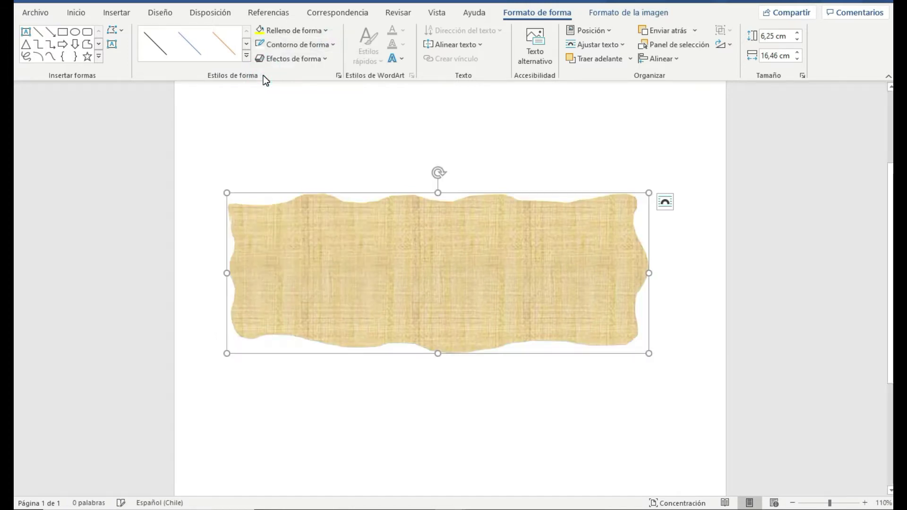
left_click(324, 58)
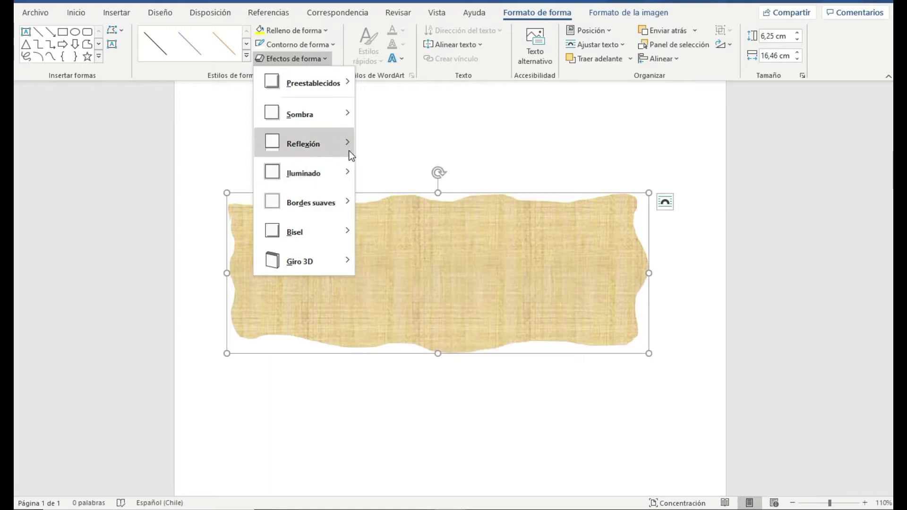
mouse_move(310, 202)
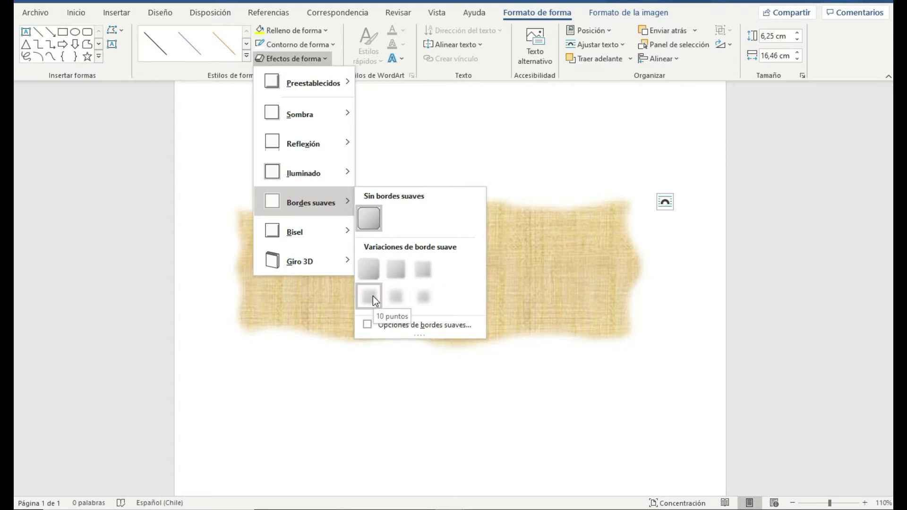
left_click(404, 276)
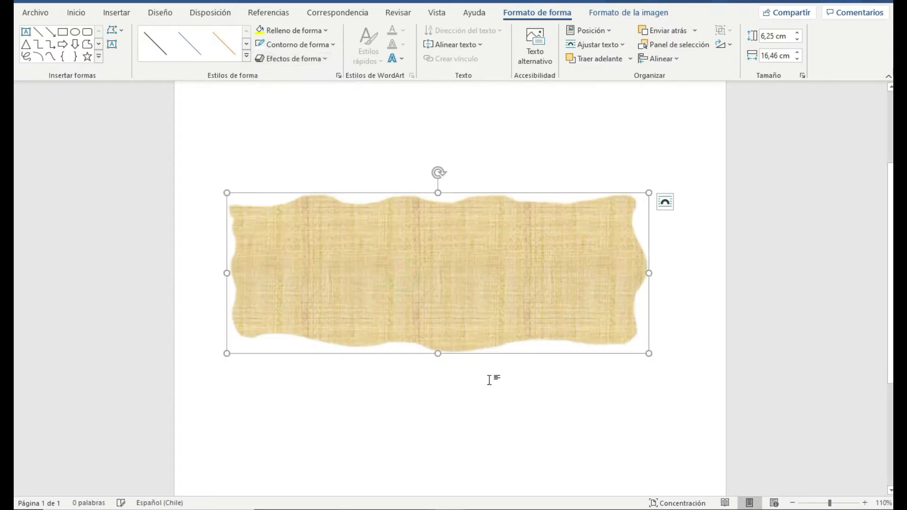
left_click(426, 387)
Step: Insert a WordArt box on the banner reading 'Portadas'
scroll(380, 367, "down", 1)
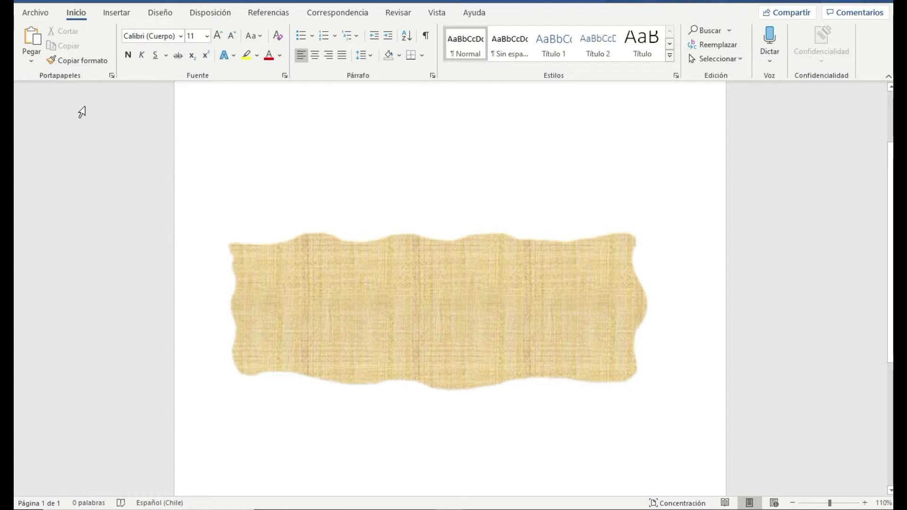
left_click(117, 13)
left_click(781, 45)
left_click(805, 138)
left_click_drag(259, 120, 329, 262)
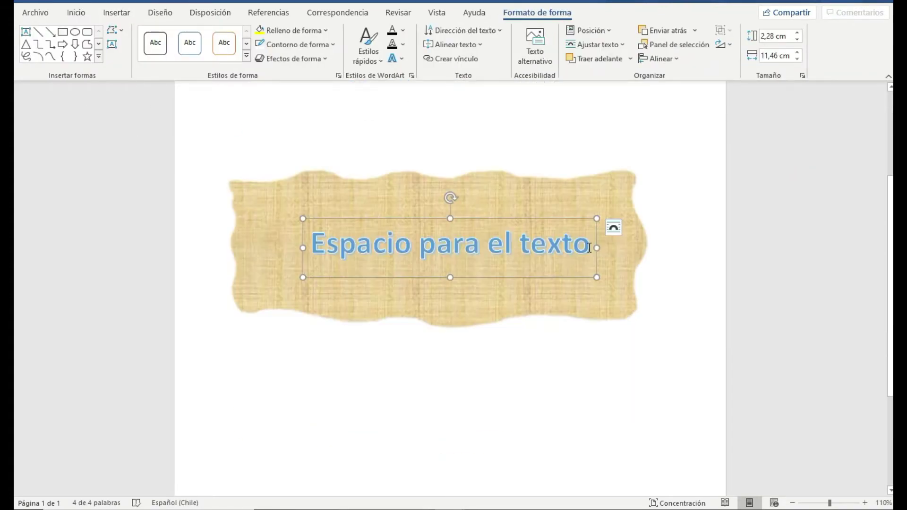
type("Portadas")
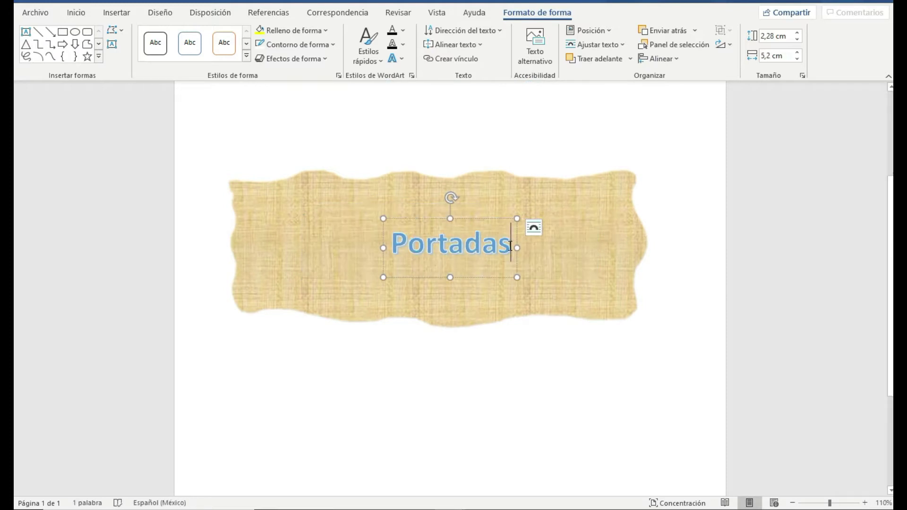
Step: Set the Portadas text to the Kawaii Stitch font with a yellow text fill
key("ctrl+a")
left_click(76, 12)
left_click(181, 36)
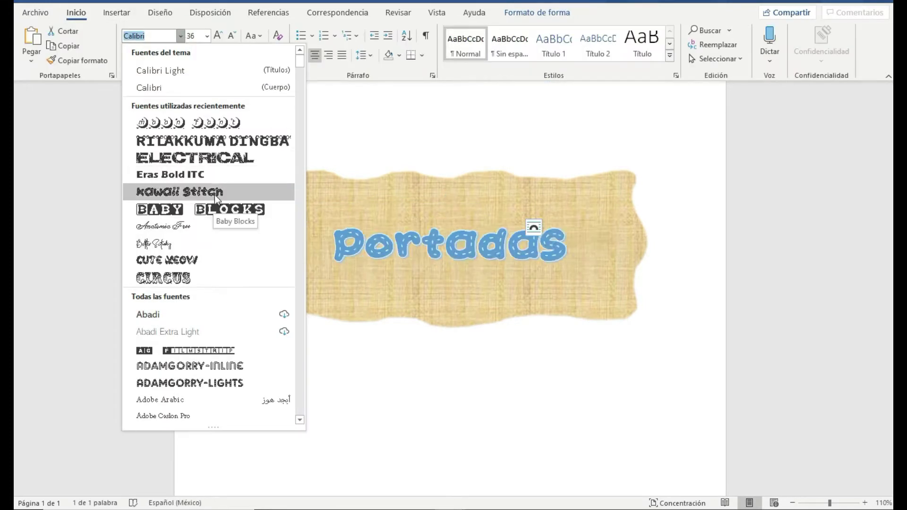
left_click(214, 194)
left_click(537, 12)
left_click(404, 31)
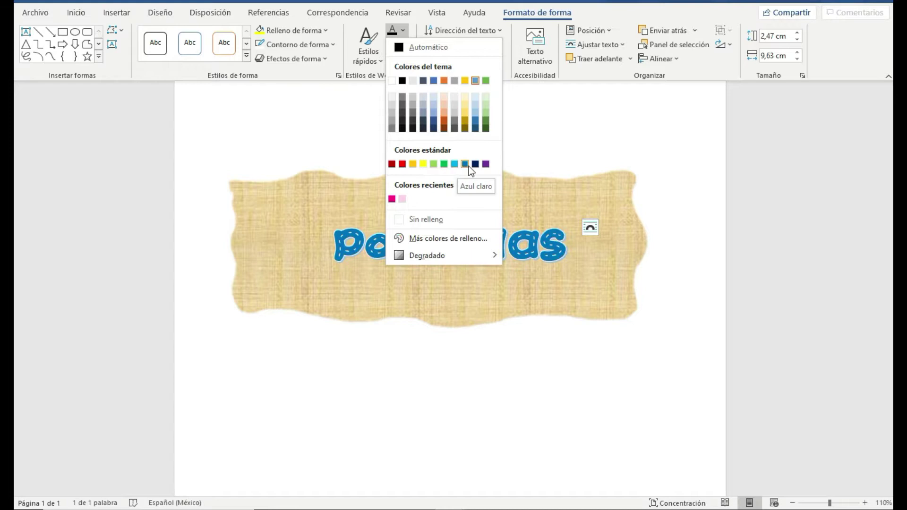
left_click(422, 163)
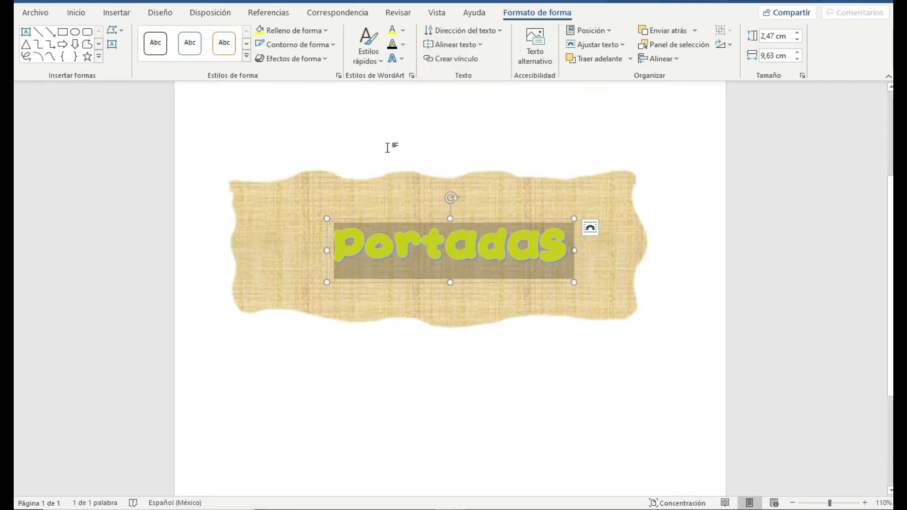
left_click(76, 12)
Step: Enlarge Portadas to 72 pt and reposition its box on the banner
left_click(217, 36)
mouse_move(371, 219)
left_mouse_down()
mouse_move(355, 214)
mouse_move(356, 192)
left_mouse_up()
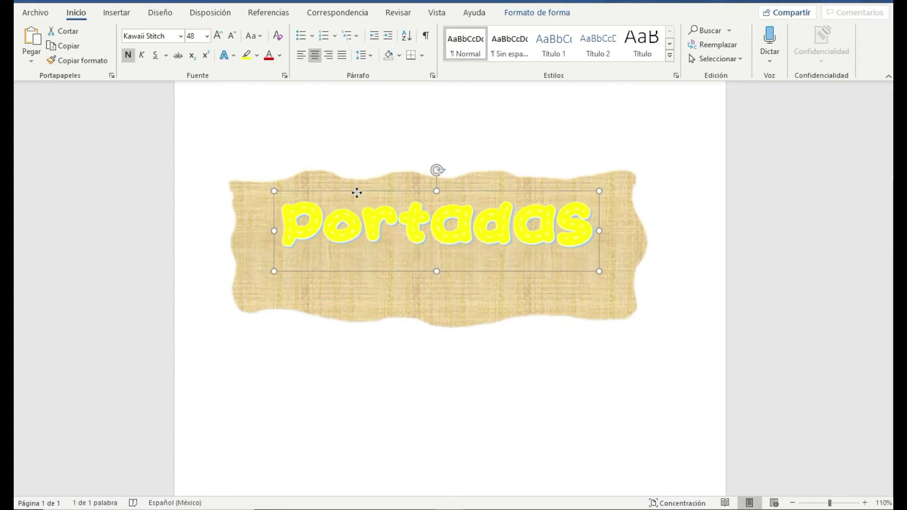
left_click_drag(599, 271, 605, 278)
left_click(218, 35)
mouse_move(275, 278)
left_mouse_down()
mouse_move(219, 278)
mouse_move(238, 278)
left_mouse_up()
Step: Enlarge the papyrus banner and widen the title box until Portadas fits
left_click(628, 178)
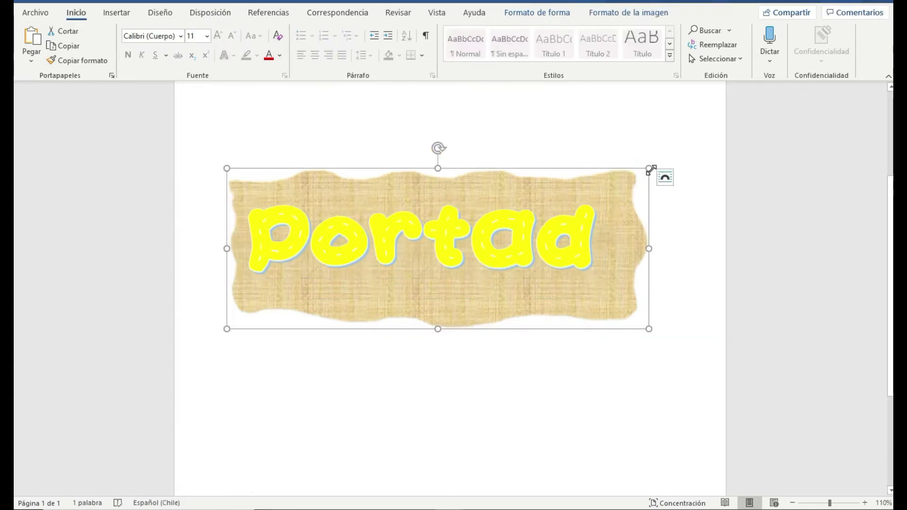
left_click_drag(660, 166, 697, 160)
left_click_drag(226, 330, 202, 359)
left_click(603, 234)
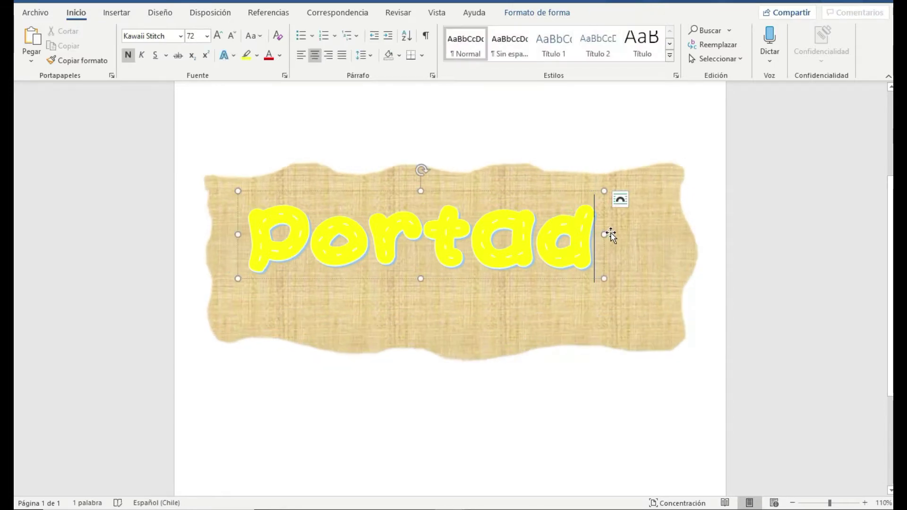
left_click_drag(604, 279, 696, 286)
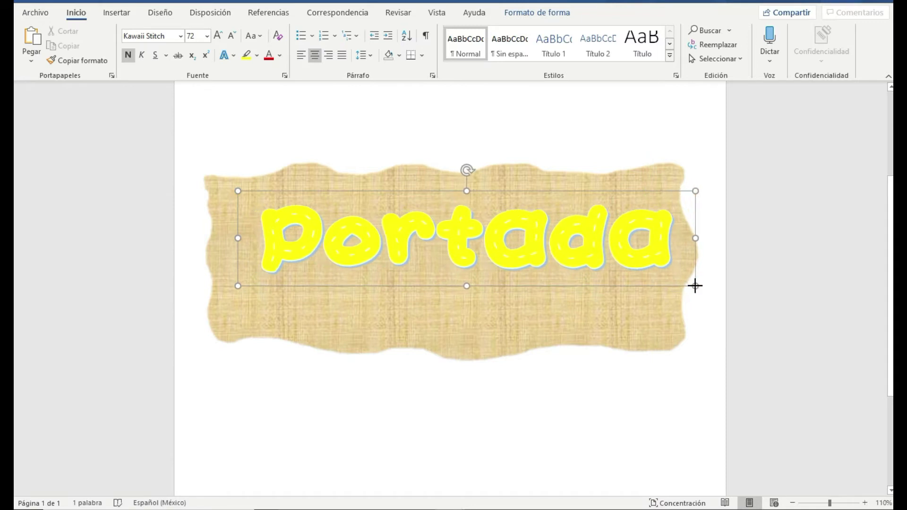
left_click_drag(238, 286, 198, 297)
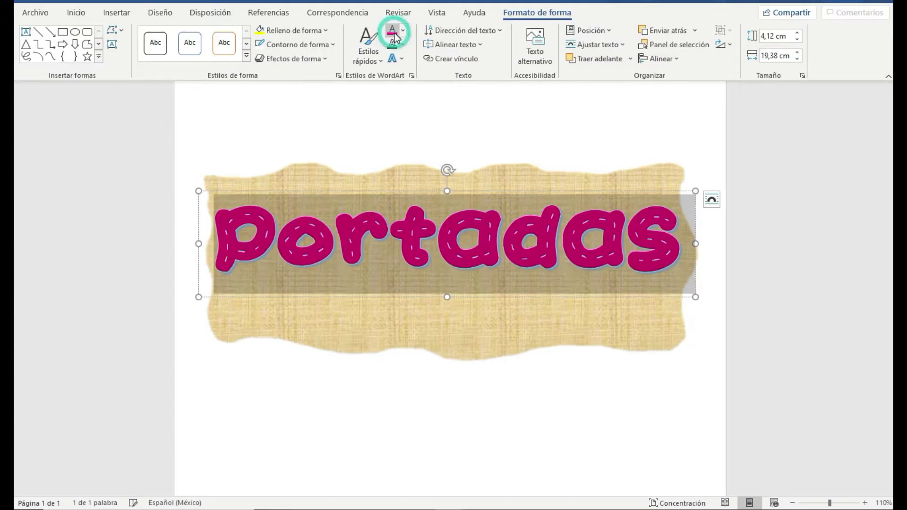
Step: Remove the text outline from the Portadas letters
left_click(403, 44)
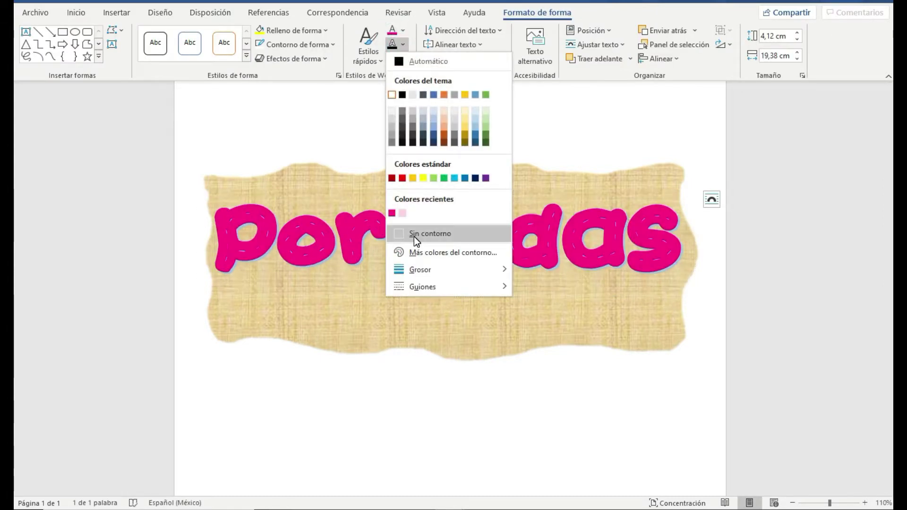
left_click(414, 235)
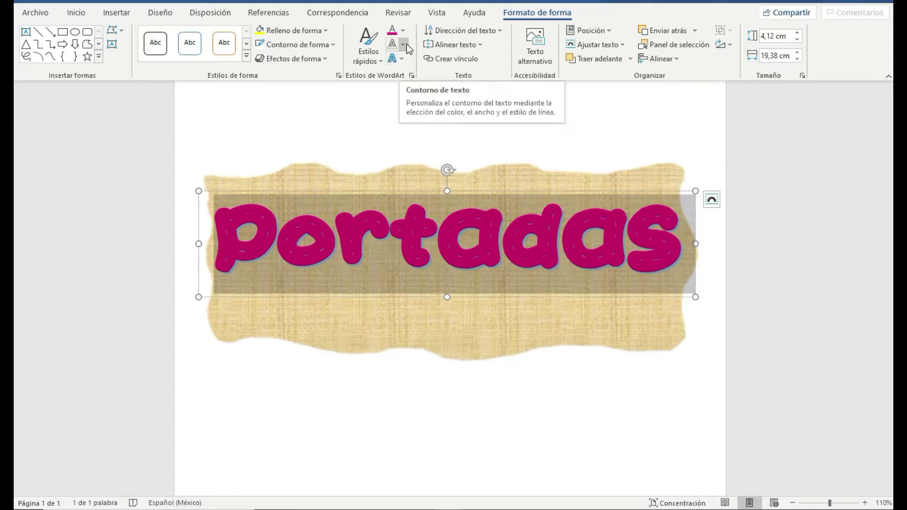
left_click(231, 187)
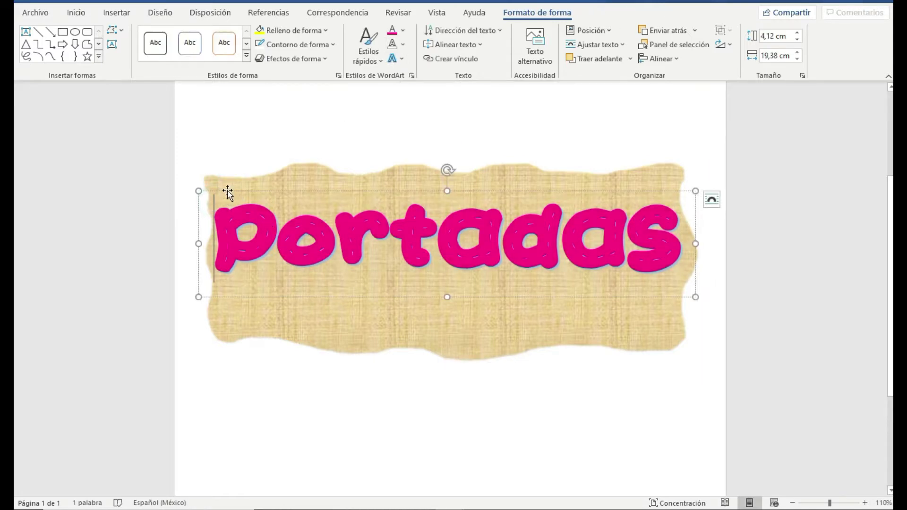
Step: Paste a duplicate Portadas title and fill its letters light pink
left_click(224, 191)
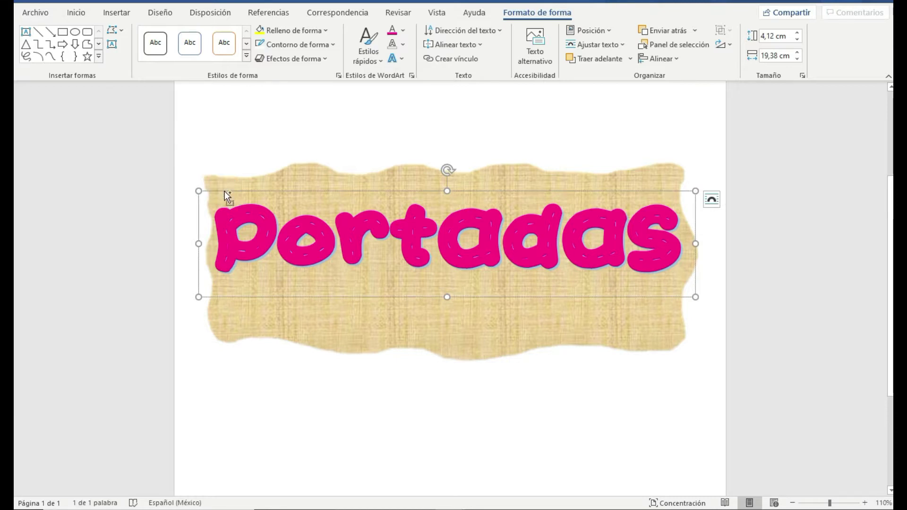
key("ctrl+v")
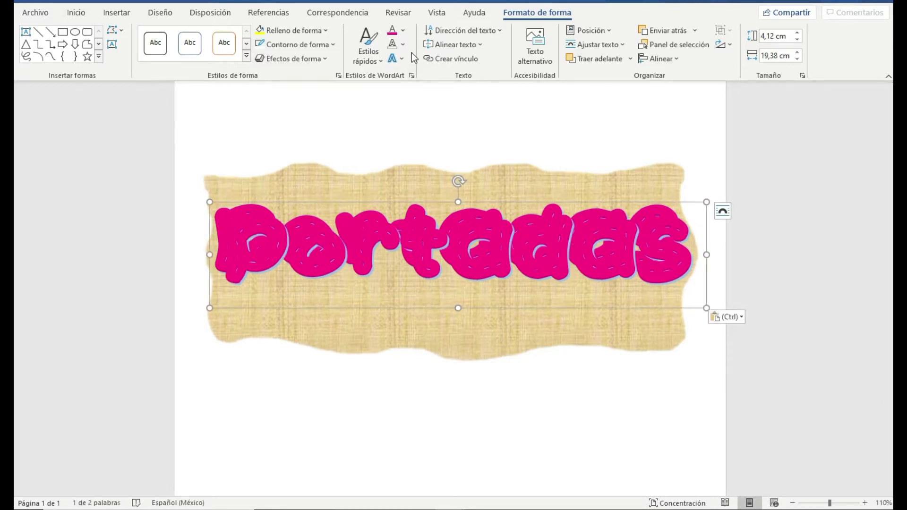
left_click(404, 31)
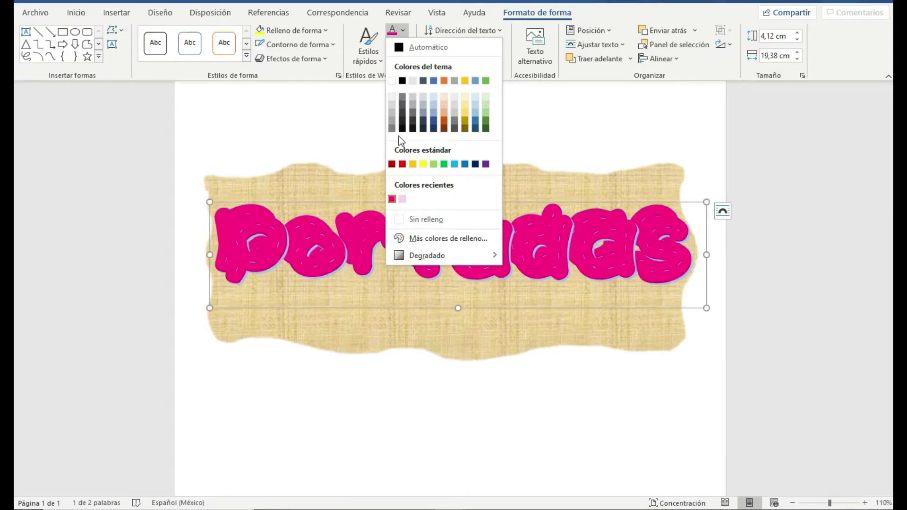
left_click(402, 199)
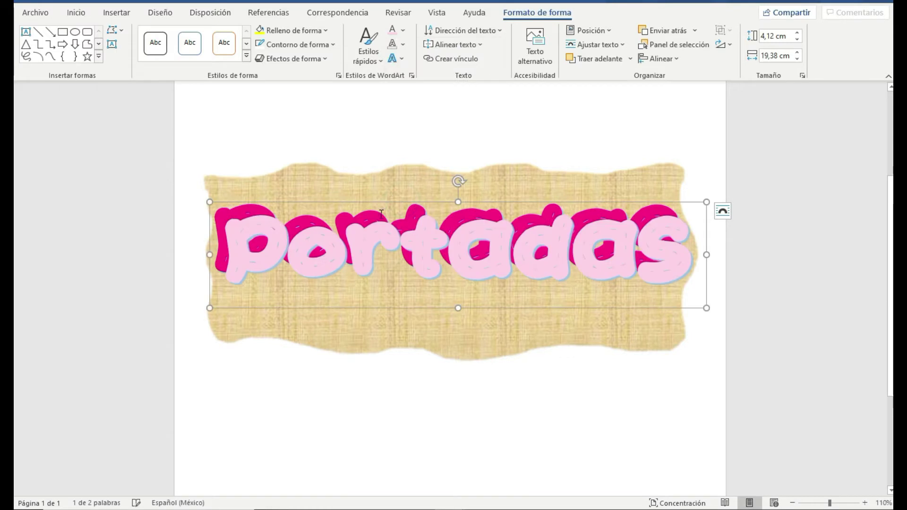
left_click(265, 215)
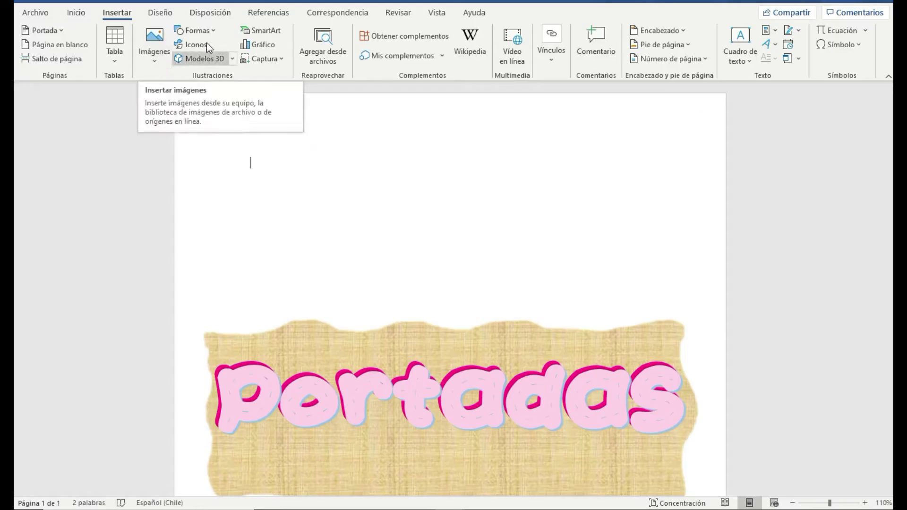
left_click(194, 30)
Step: Draw a rectangle covering the whole page, from the top-left corner to the bottom
left_click(219, 67)
mouse_move(176, 93)
left_mouse_down()
mouse_move(547, 468)
mouse_move(726, 496)
left_mouse_up()
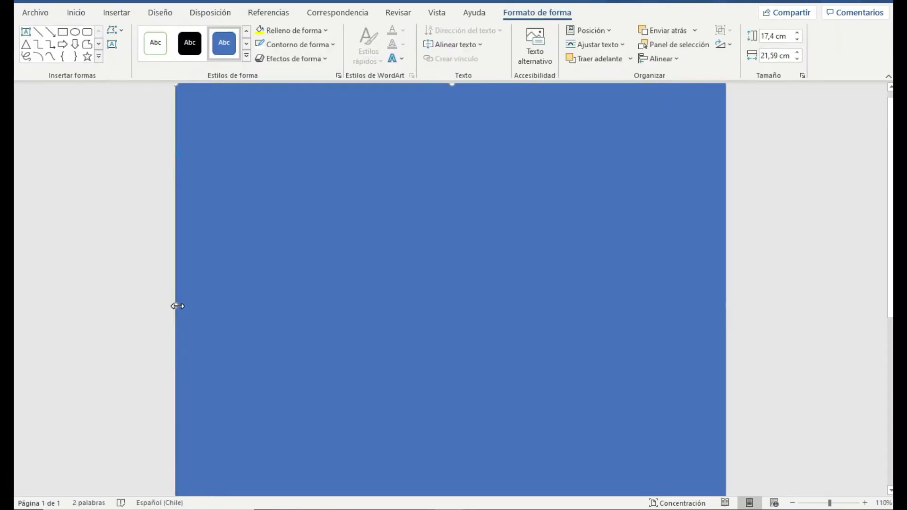
scroll(411, 350, "down", 5)
left_click(792, 503)
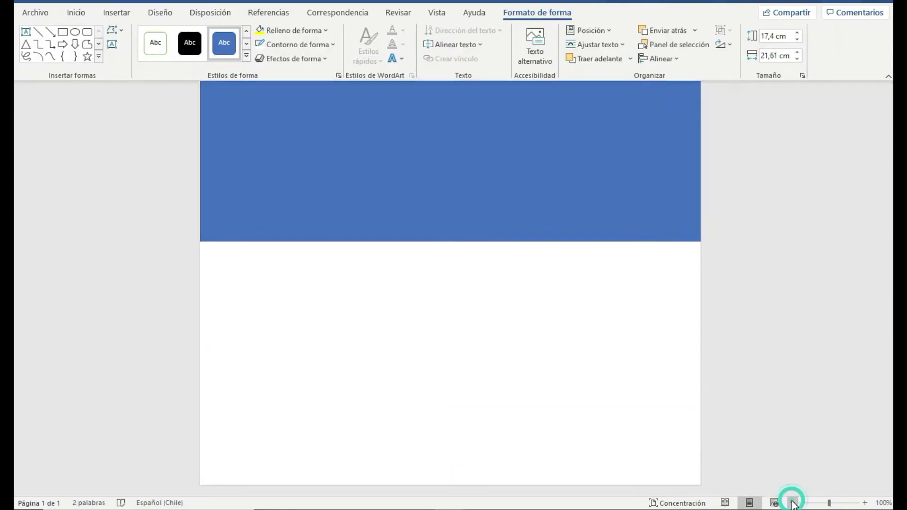
left_click(792, 503)
left_click(793, 503)
left_click(793, 503)
left_click(792, 503)
left_click_drag(450, 335, 449, 482)
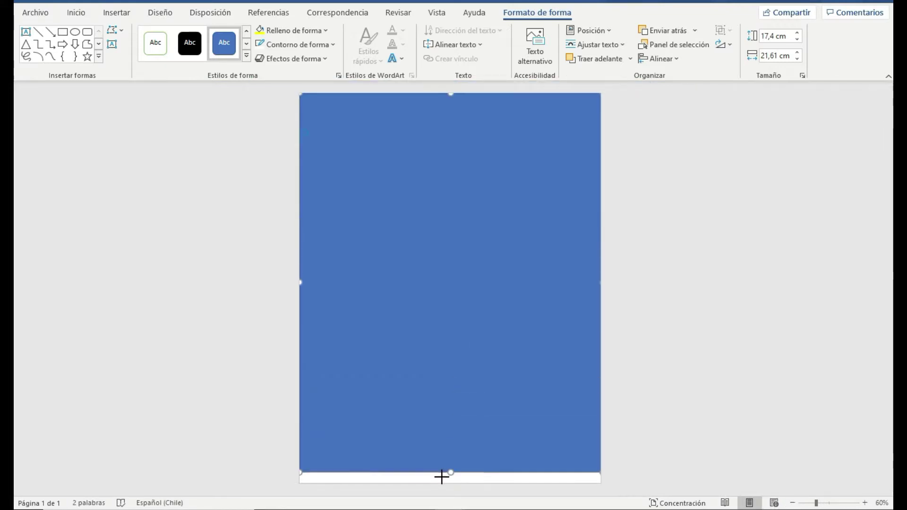
Step: Fill the rectangle with cupcake-5913130_1920.jpg from the img Kawaii folder
left_click(326, 30)
left_click(296, 234)
left_click(348, 203)
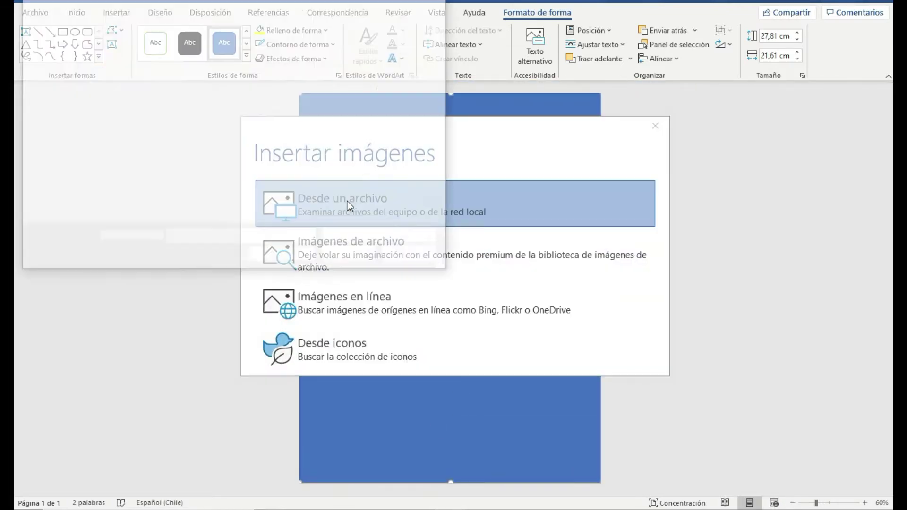
double_click(155, 90)
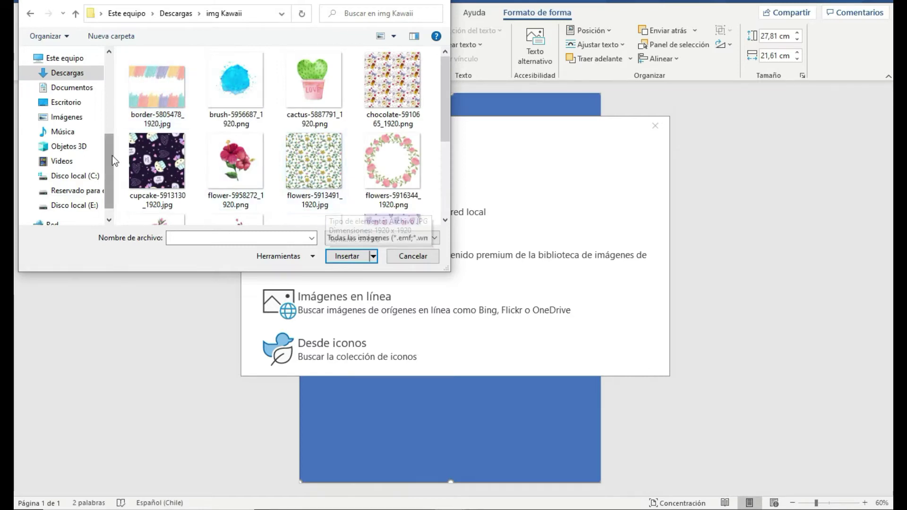
left_click(159, 162)
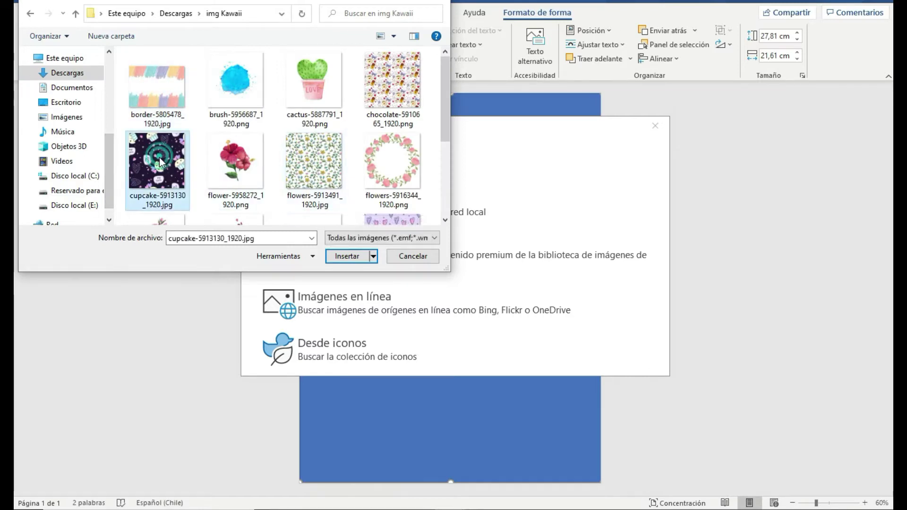
left_click(364, 258)
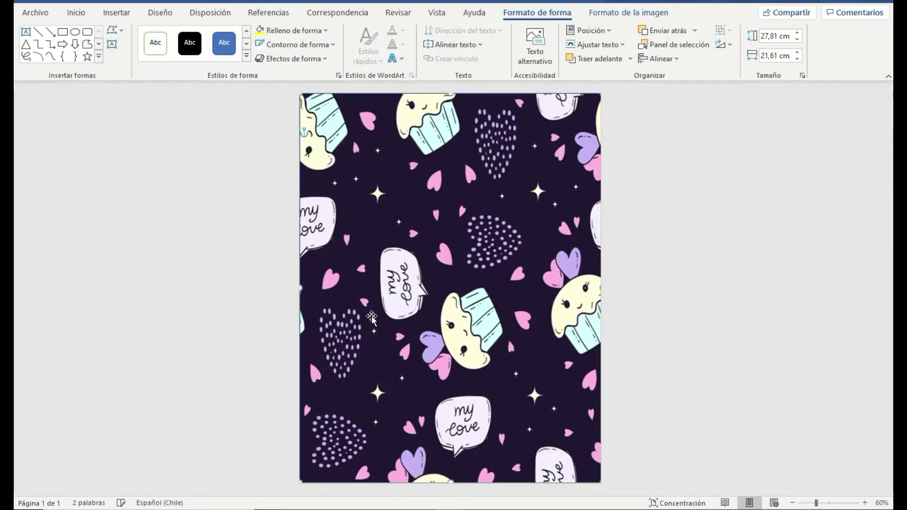
Step: Send the cupcake background to the back and move the Portadas banner slightly lower
right_click(412, 178)
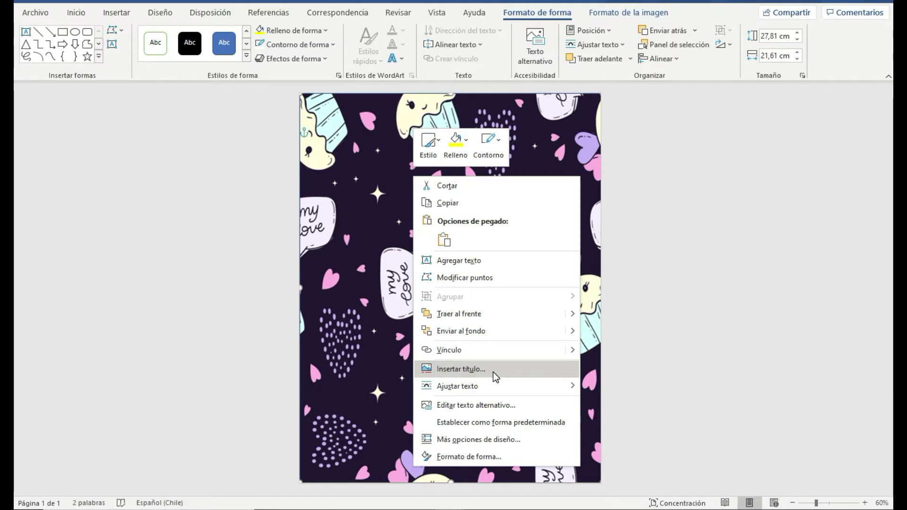
left_click(494, 331)
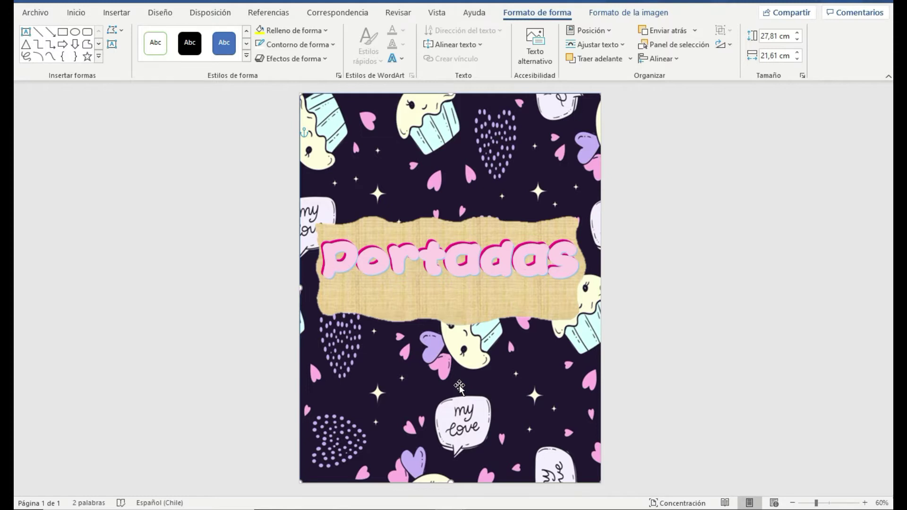
left_click_drag(404, 230, 404, 254)
Step: Draw a rectangle below the Portadas banner
left_click(117, 12)
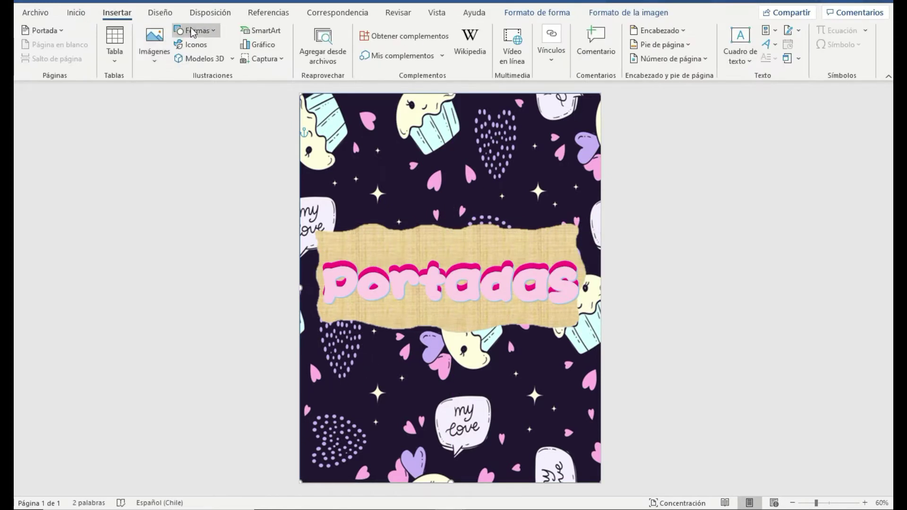
left_click(194, 30)
left_click(239, 63)
left_click_drag(339, 328, 535, 399)
left_click(293, 30)
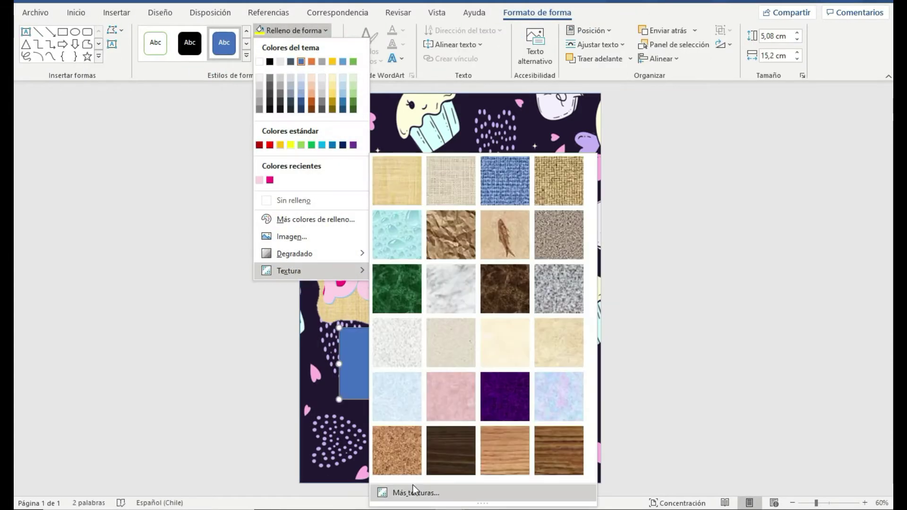
left_click(407, 490)
Step: Give the rectangle a magenta dense dot pattern fill in the Format Shape pane
left_click(749, 217)
left_click(872, 384)
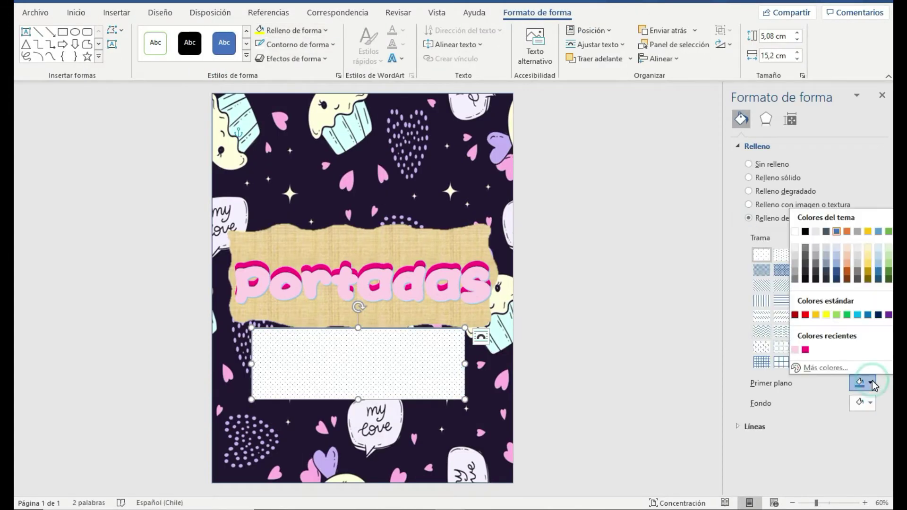
left_click(806, 351)
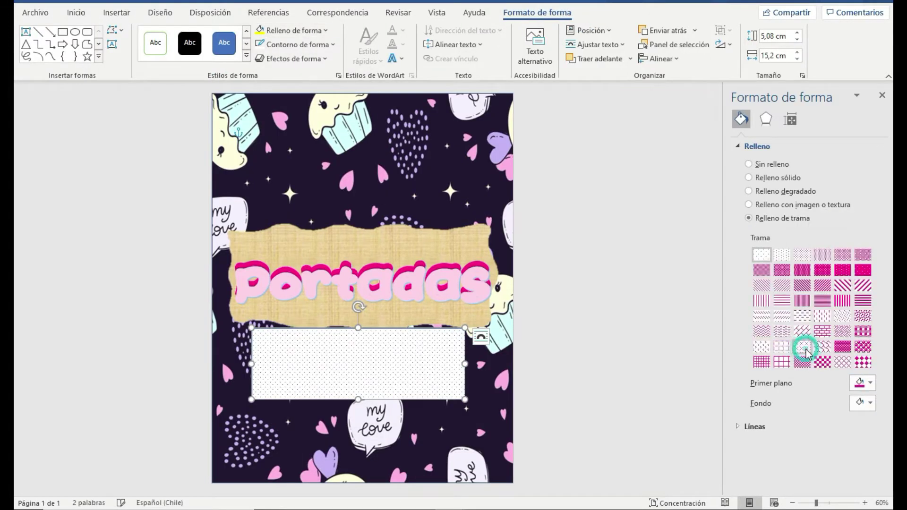
left_click(863, 350)
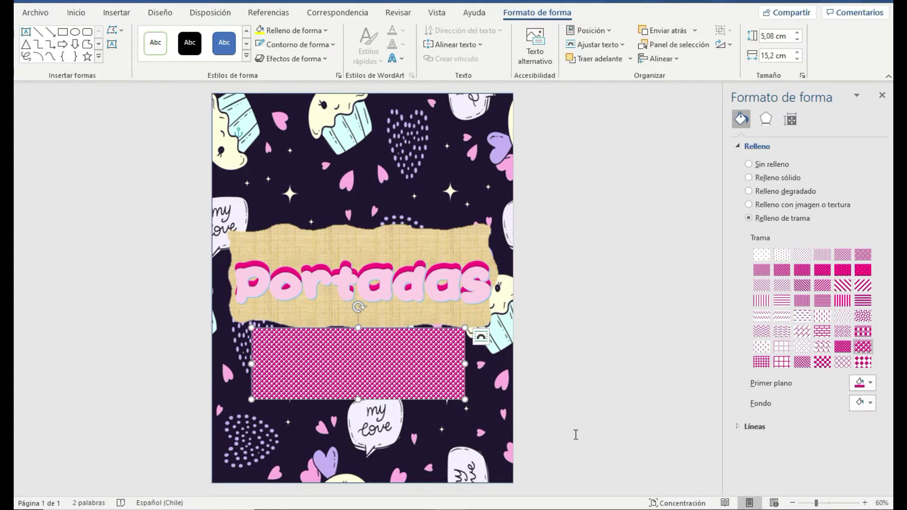
left_click(870, 383)
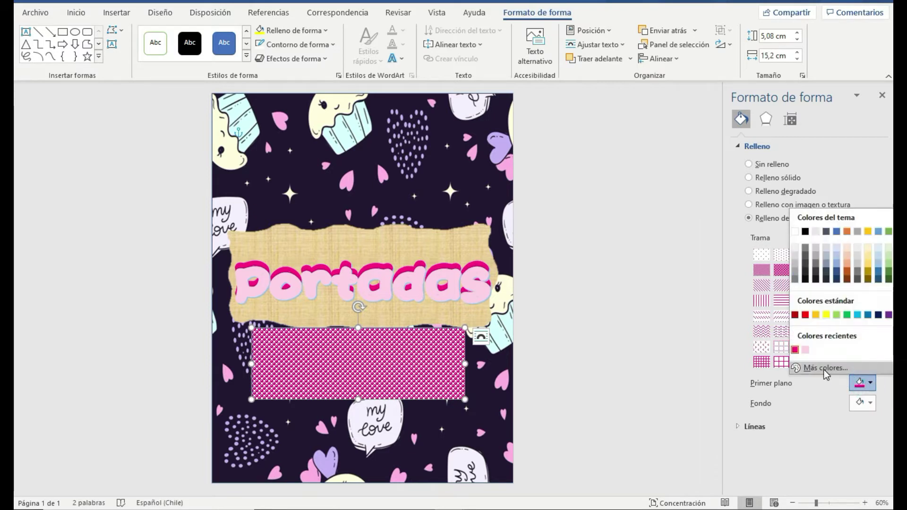
left_click(825, 369)
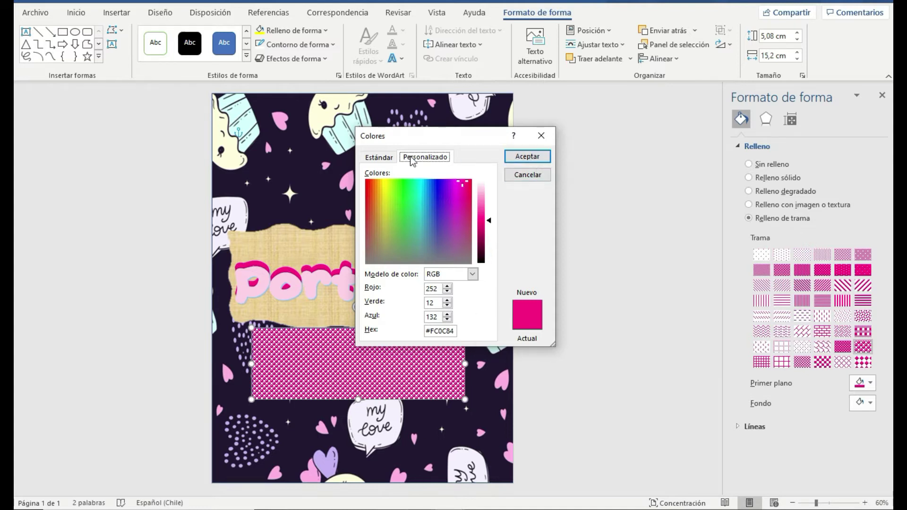
left_click(379, 157)
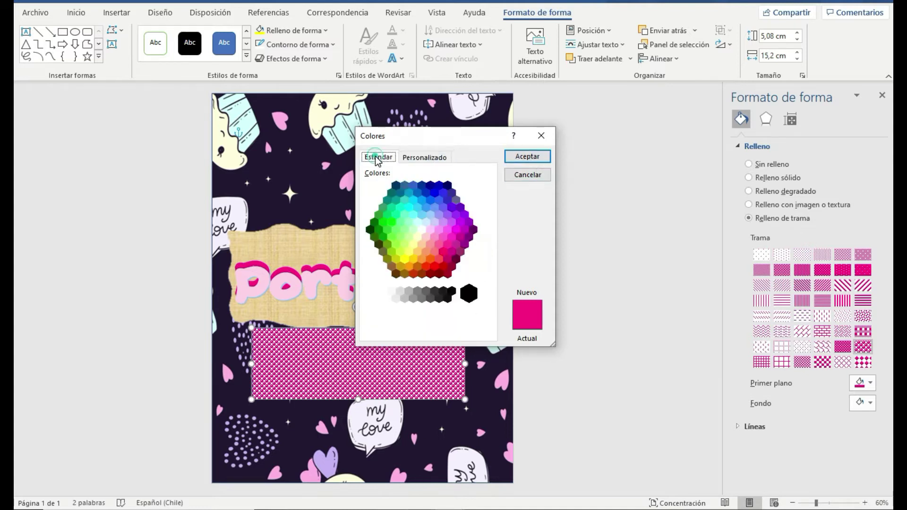
left_click(412, 159)
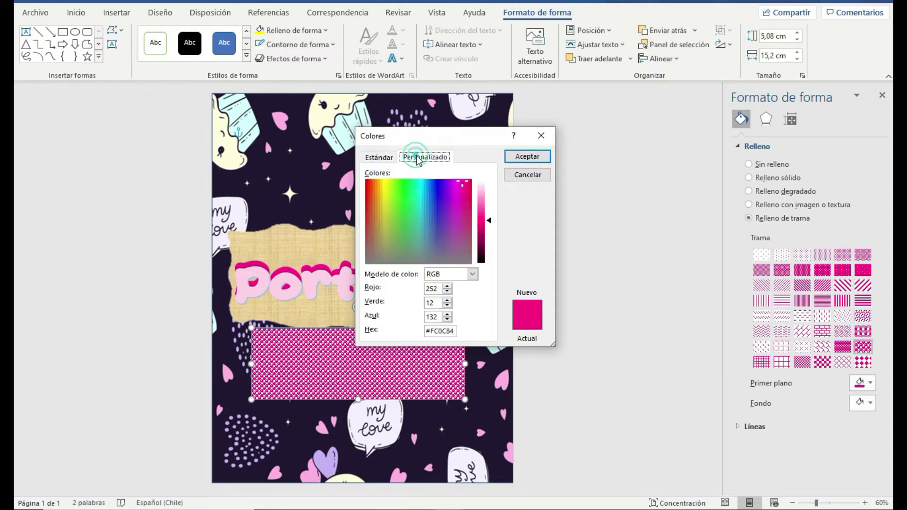
left_click(540, 137)
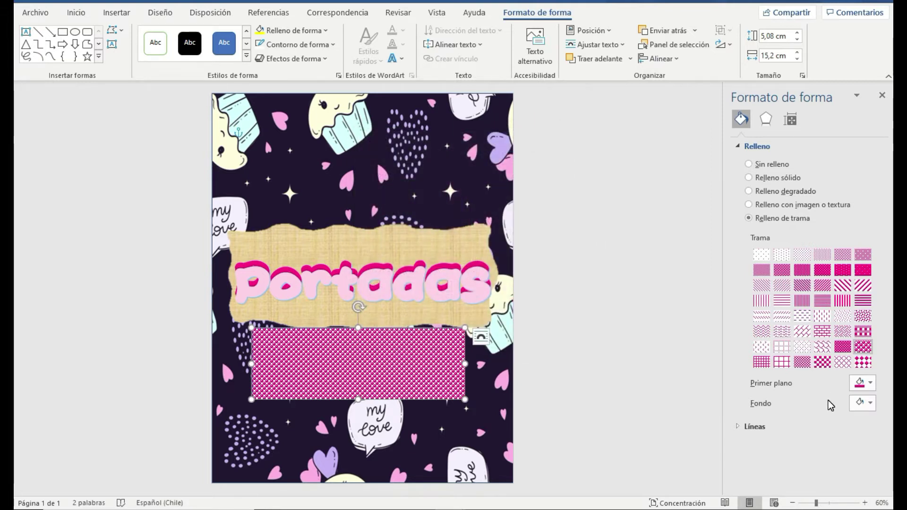
Step: Change the pattern foreground to a custom teal and use the large grid pattern
left_click(871, 383)
left_click(814, 367)
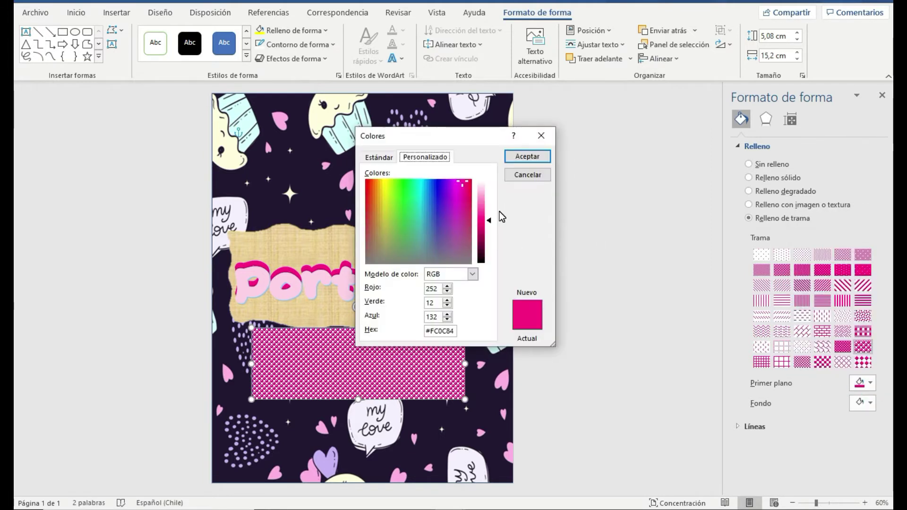
left_click(423, 229)
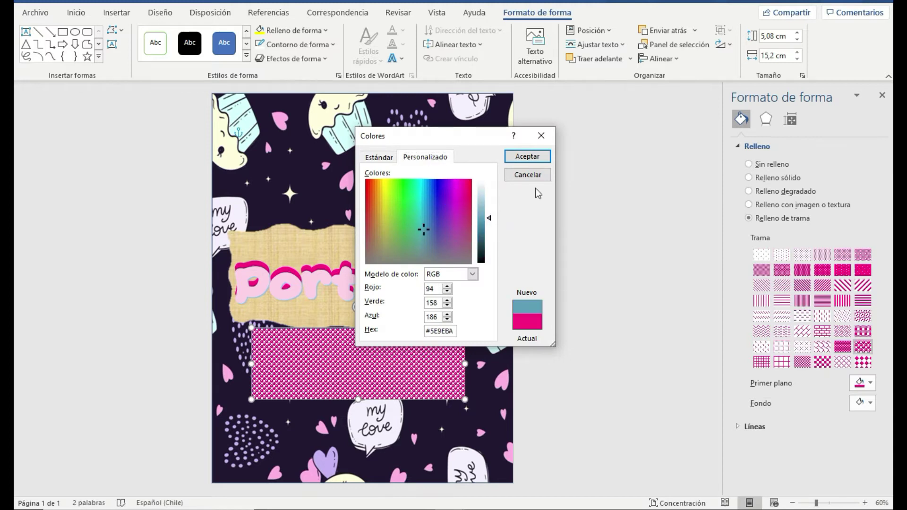
left_click(528, 156)
left_click(863, 286)
left_click(782, 362)
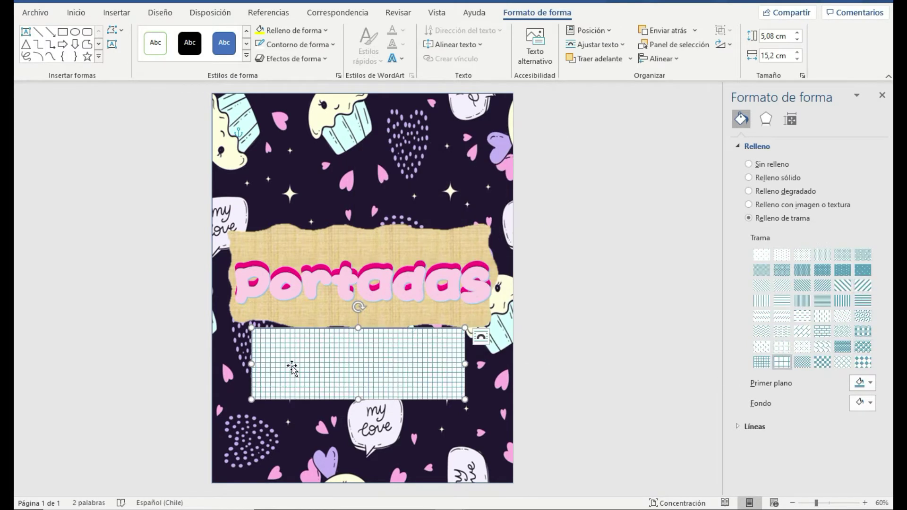
Step: Give the rectangle a wavy sketched outline
left_click(738, 426)
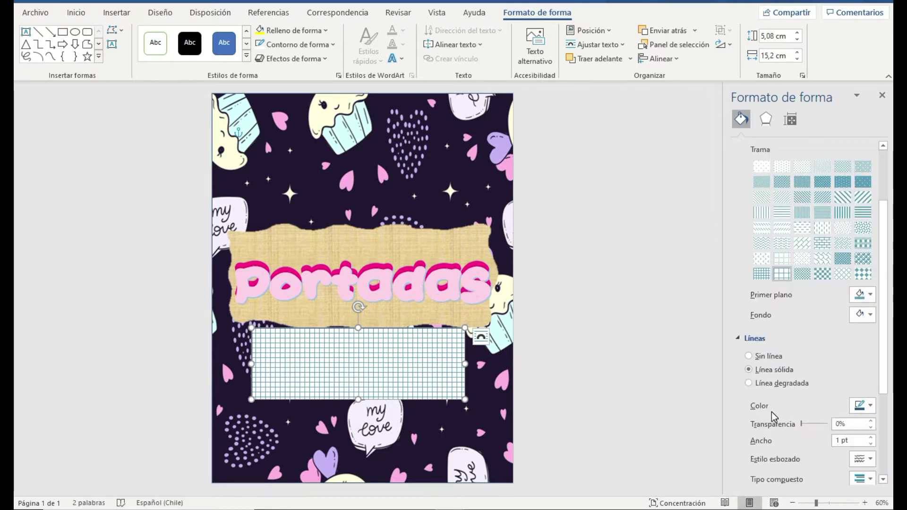
scroll(773, 417, "down", 3)
scroll(794, 387, "down", 2)
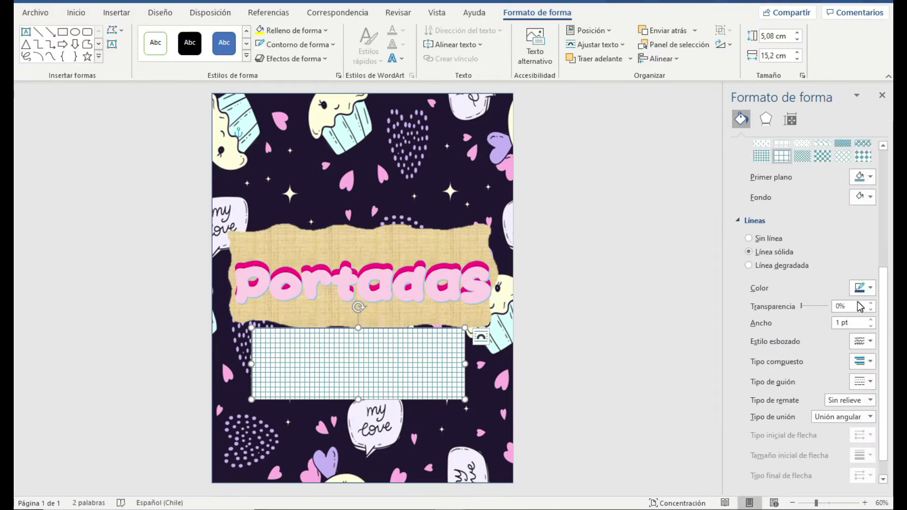
left_click(871, 341)
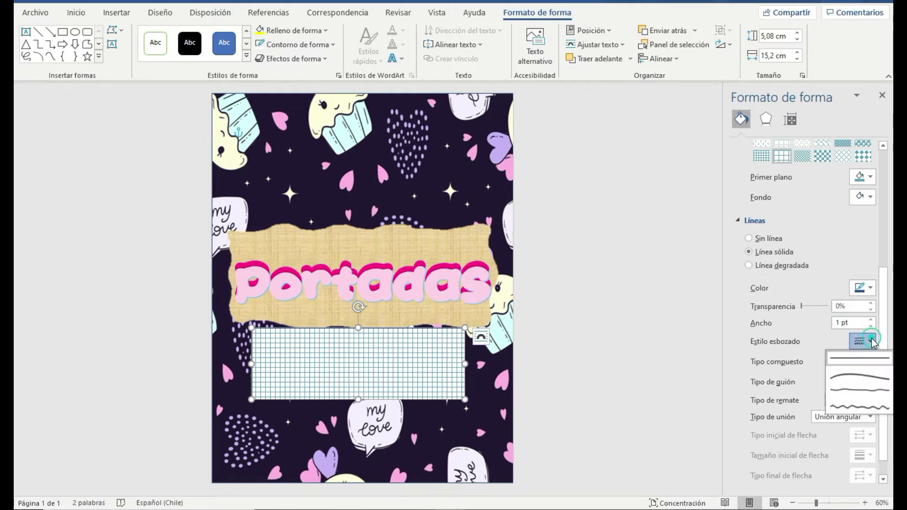
left_click(853, 407)
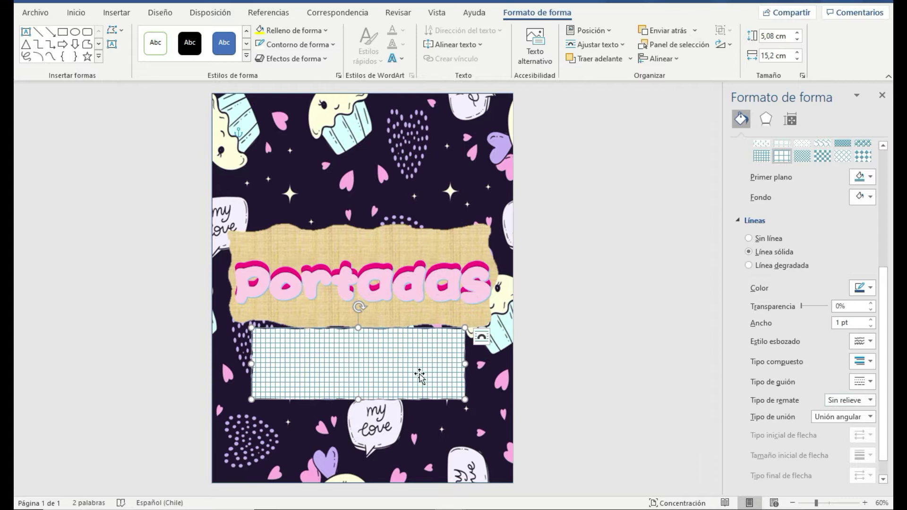
left_click(115, 15)
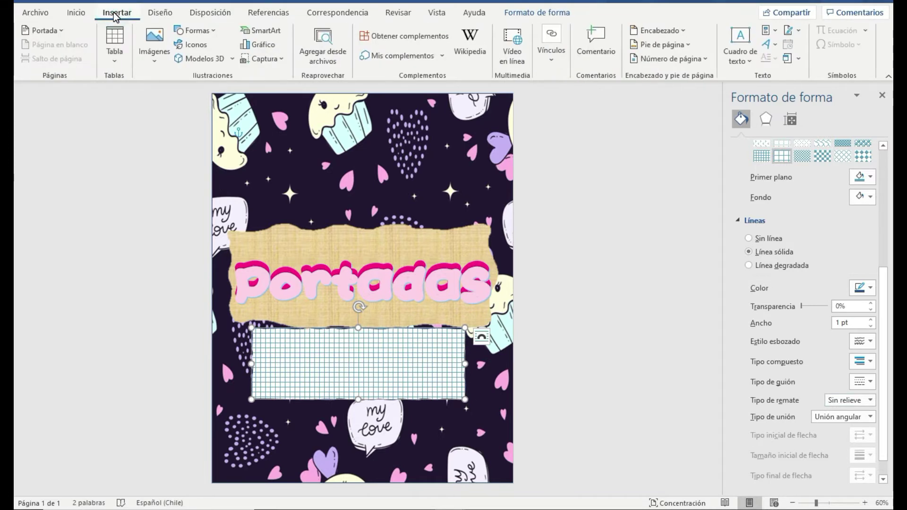
Step: Insert WordArt reading 'KAWAII TIERNAS CUTE' in the Blomster font
left_click(768, 44)
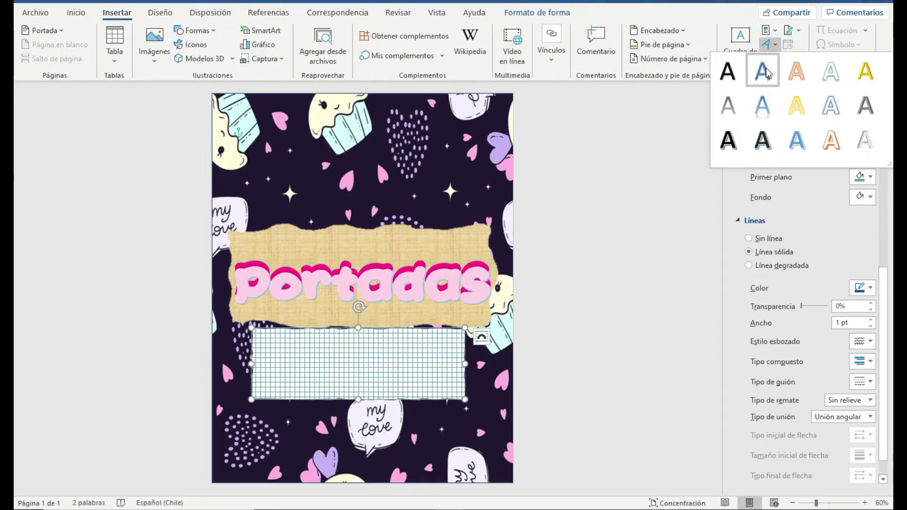
left_click(828, 144)
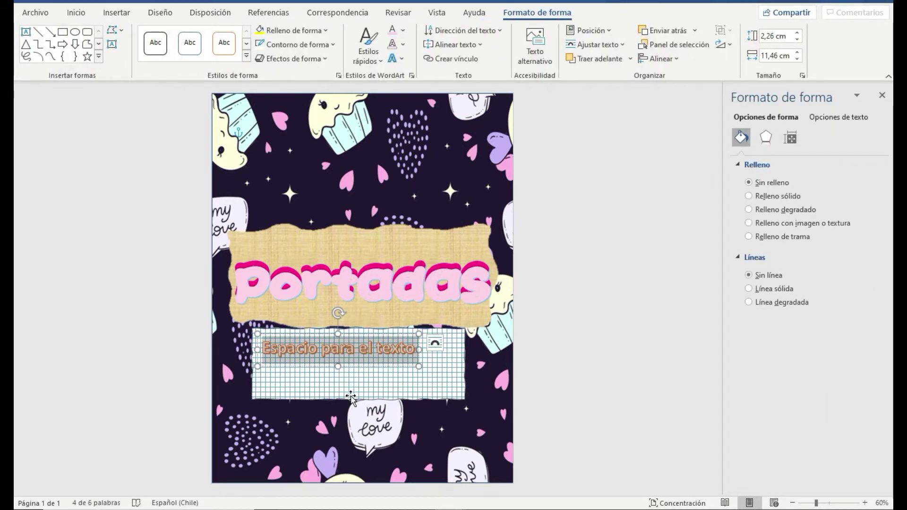
type("KAWAII TIERNAS CUTE")
left_click(77, 13)
left_click(180, 35)
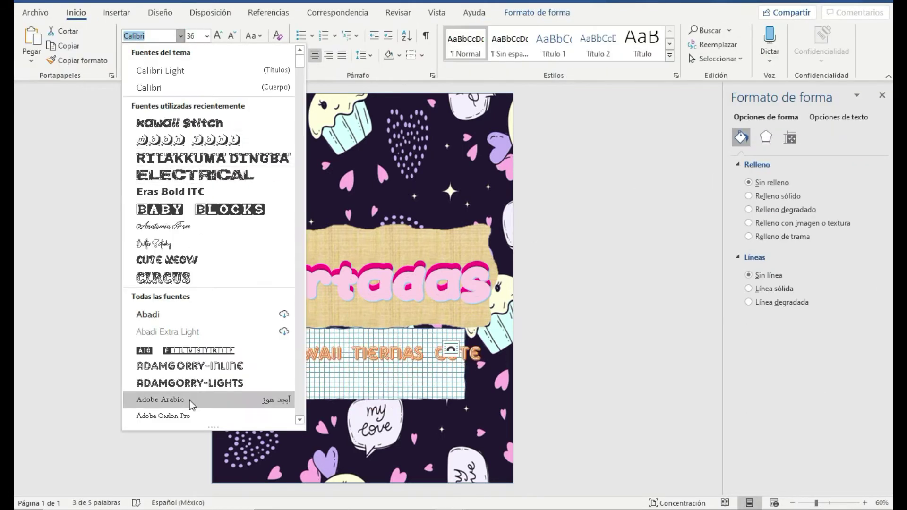
scroll(191, 405, "down", 10)
left_click(161, 243)
Step: Size the WordArt to 48, split it onto two lines, and apply a dark outlined Quick Style
left_click(76, 12)
left_click(225, 54)
key("Escape")
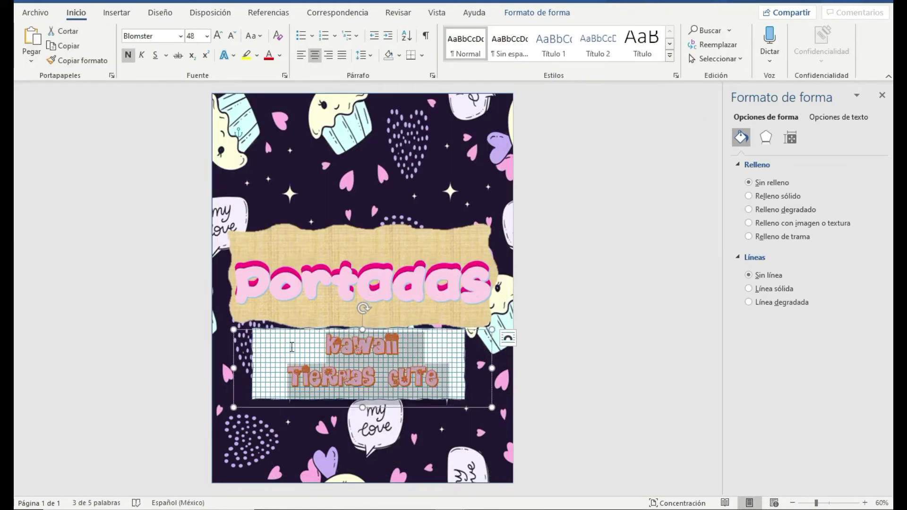
left_click(537, 12)
left_click(508, 338)
left_click(403, 31)
left_click(368, 51)
left_click(473, 119)
left_click(227, 328)
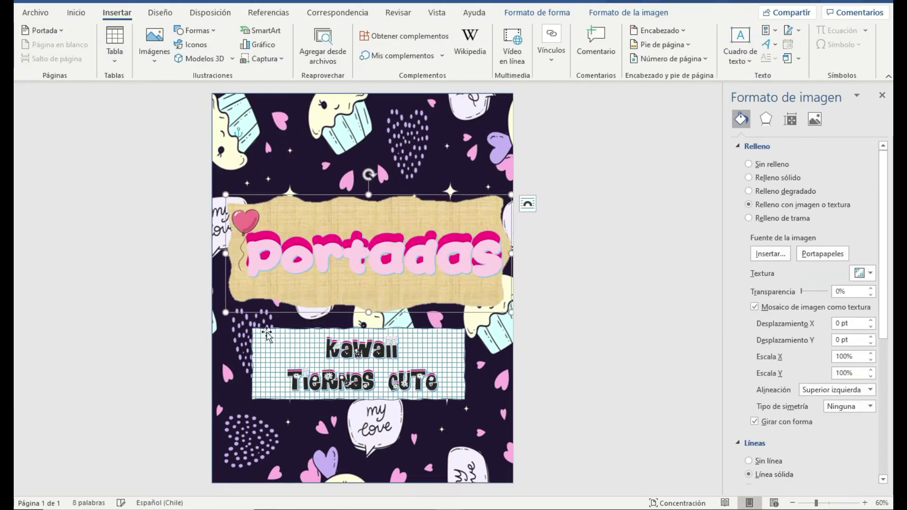
Step: Zoom in on page 2 and align the blue rectangle with the page top
left_click(364, 387)
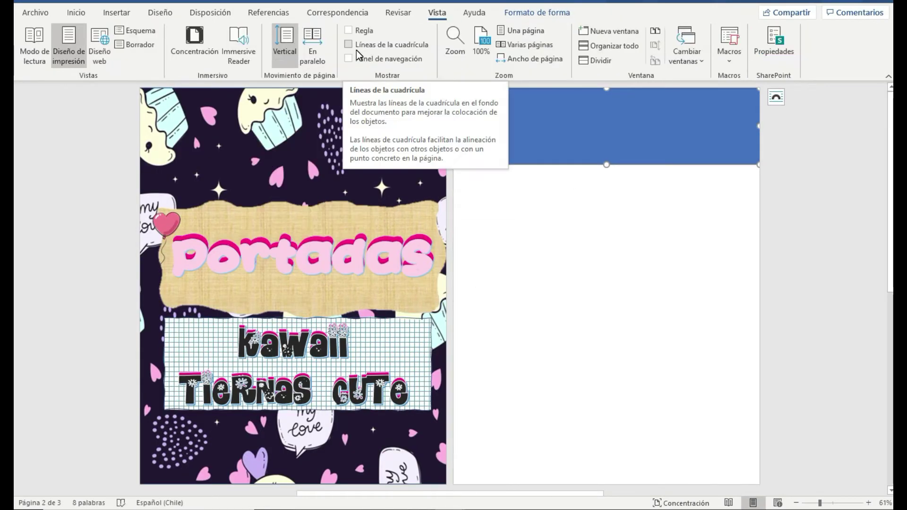
left_click(535, 33)
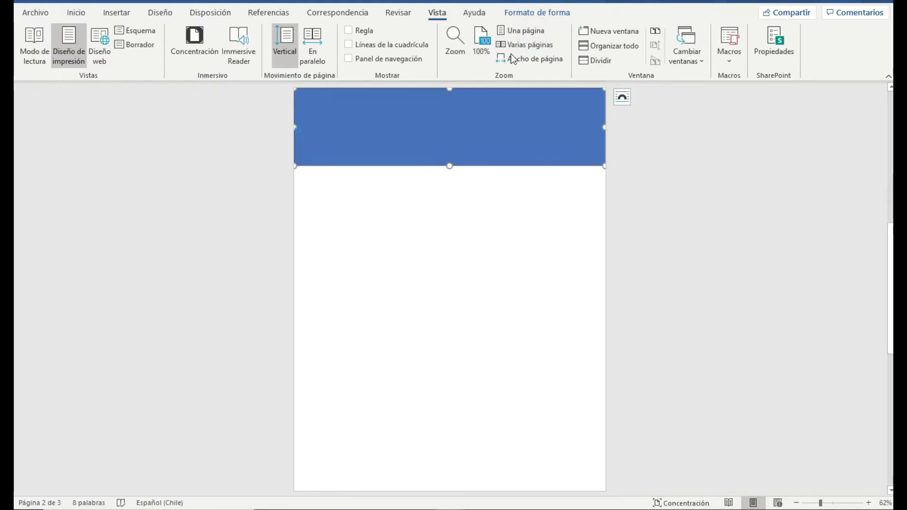
left_click(869, 503)
left_click(869, 503)
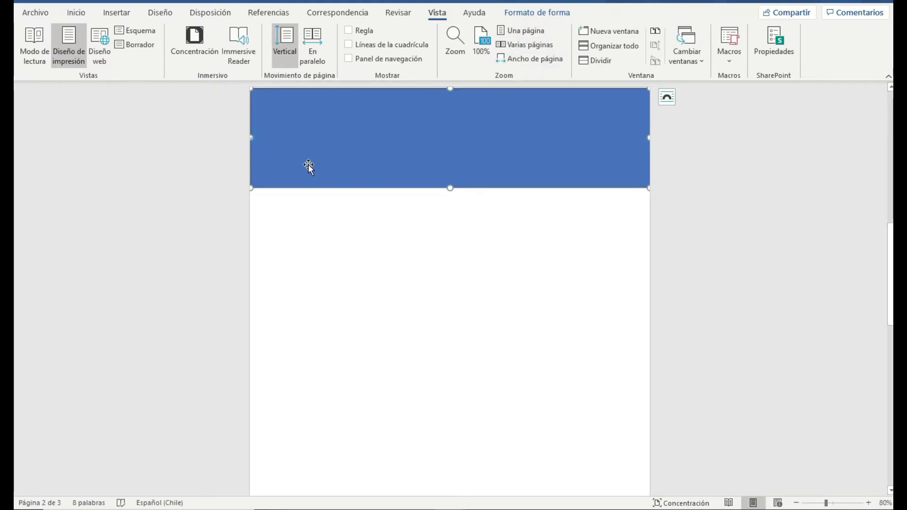
left_click_drag(312, 160, 312, 150)
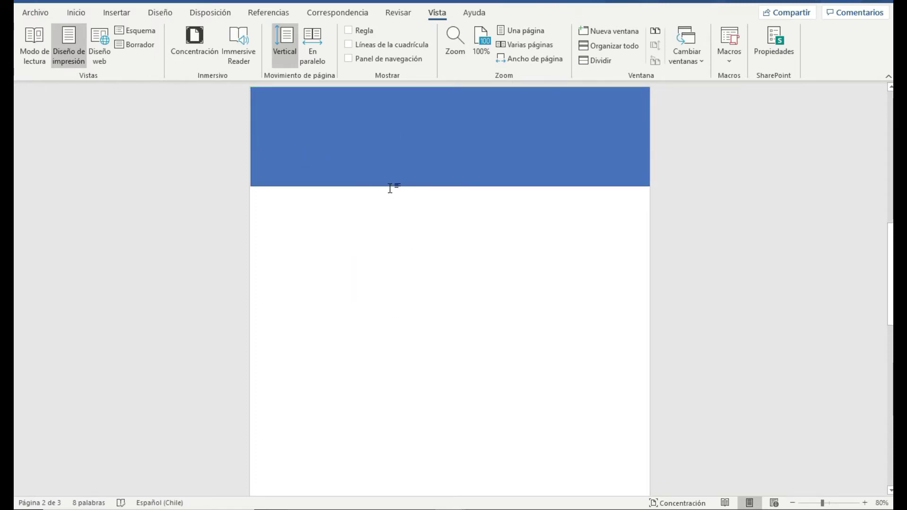
Step: Fill the page 2 banner with the crumpled brown paper texture
right_click(357, 160)
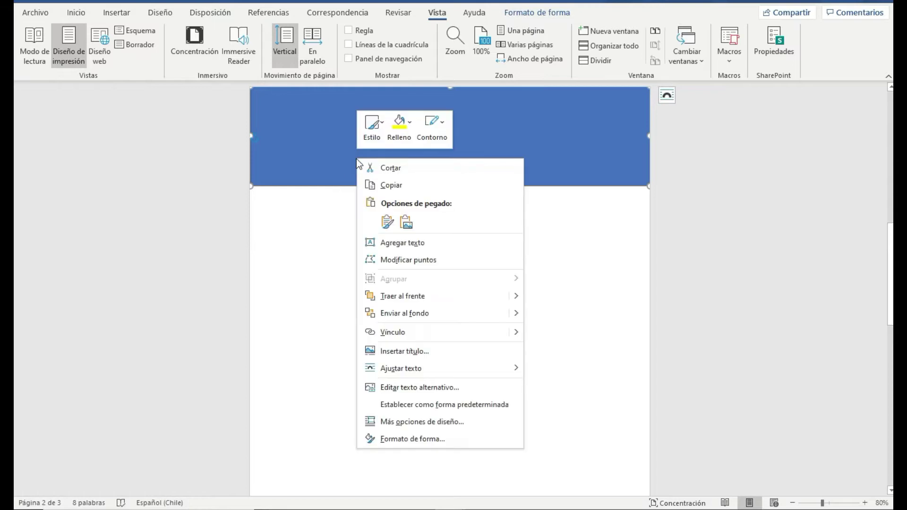
left_click(411, 124)
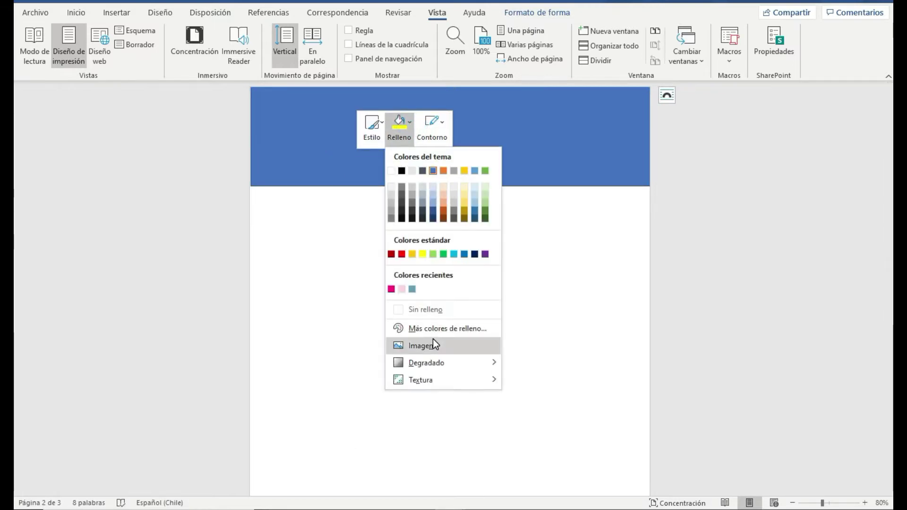
left_click(414, 381)
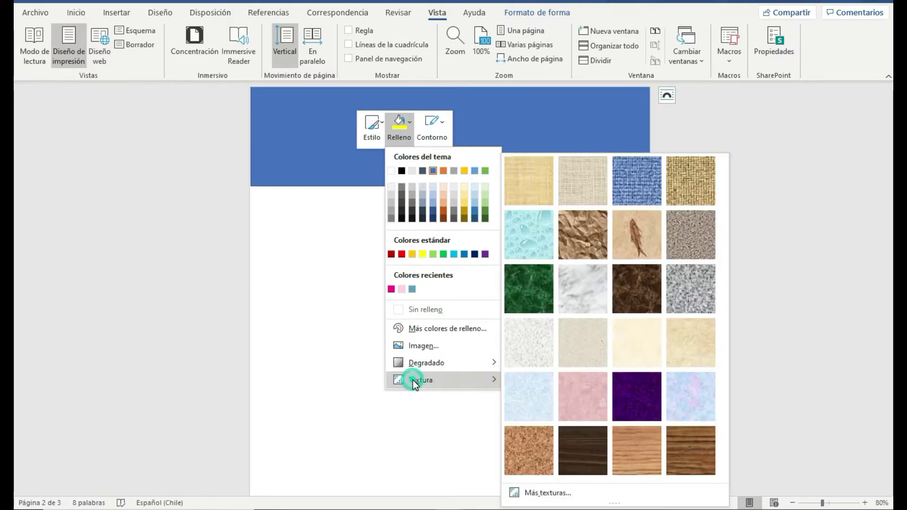
left_click(578, 228)
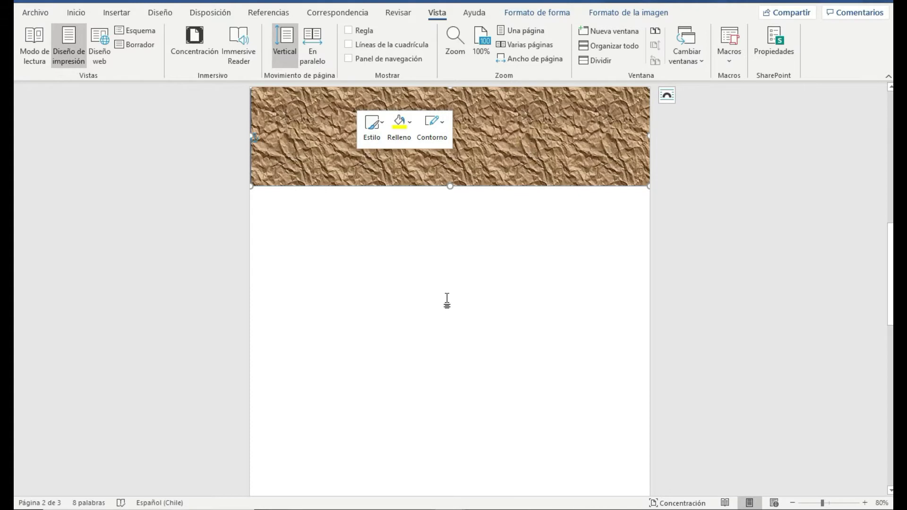
left_click(116, 12)
Step: Insert the leaves PNG picture from this device
left_click(154, 49)
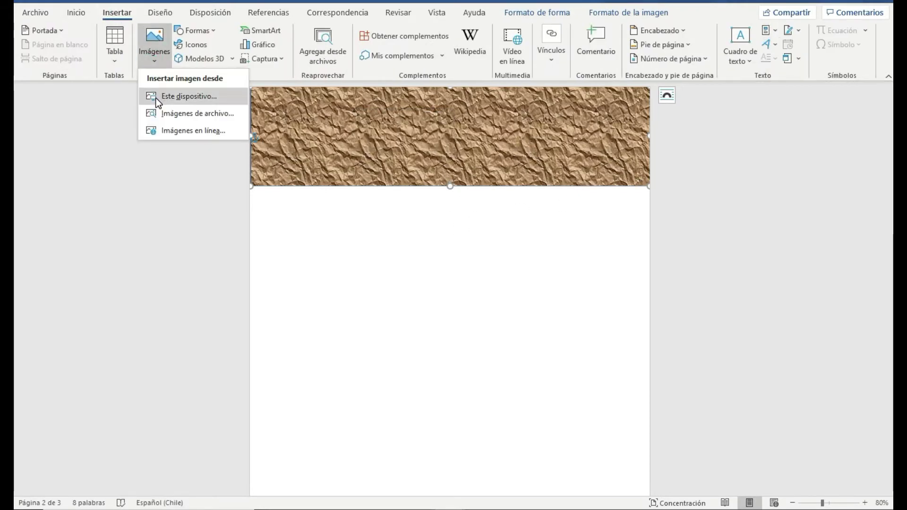
left_click(159, 100)
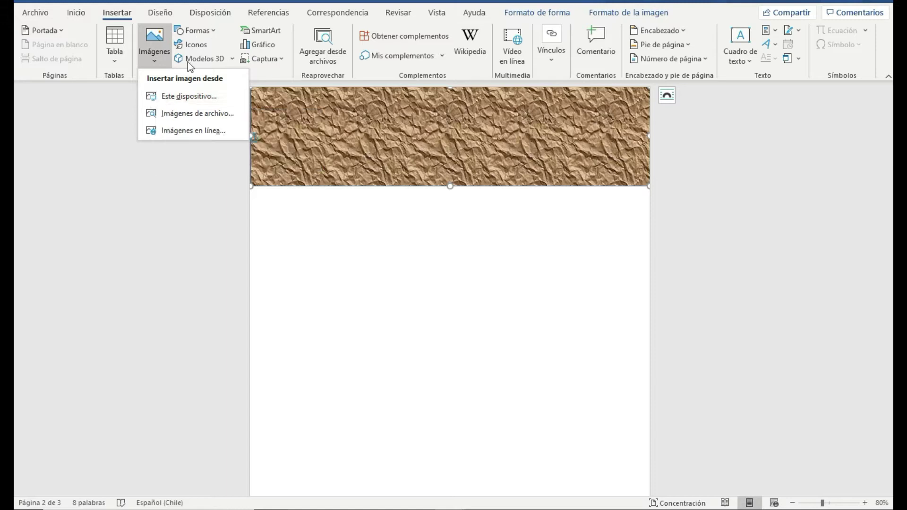
scroll(423, 190, "down", 2)
scroll(381, 162, "up", 2)
scroll(331, 167, "down", 2)
scroll(280, 172, "down", 1)
left_click(247, 181)
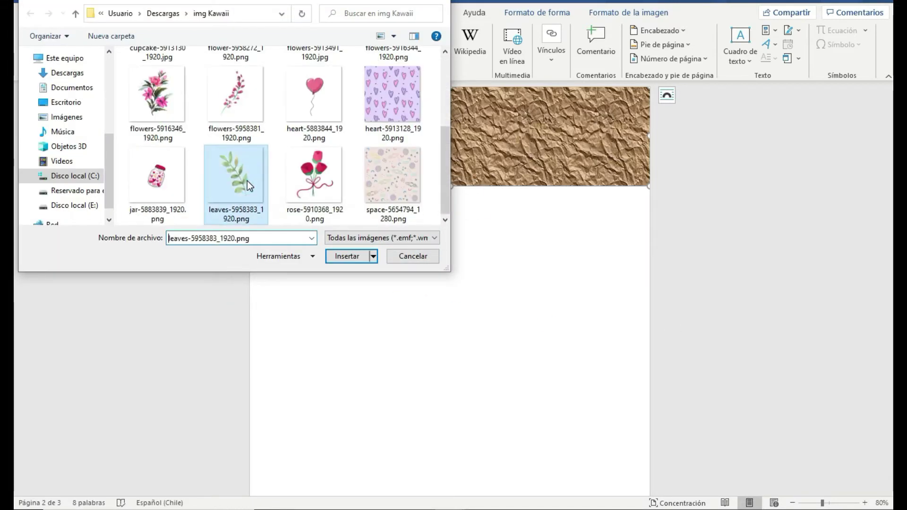
left_click(348, 256)
Step: Shrink the leaf, set it in front of text, and place it on the banner's top-right corner
left_click_drag(444, 333, 482, 302)
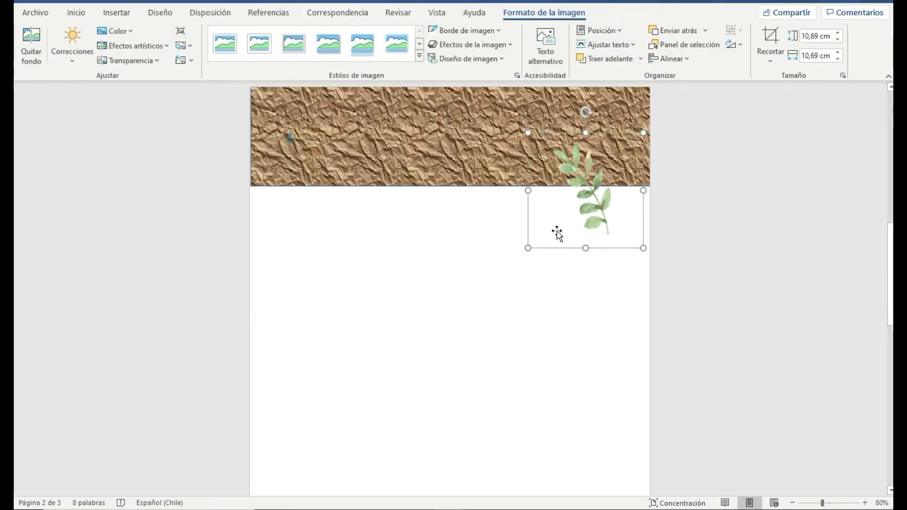
left_click(649, 142)
left_click(584, 303)
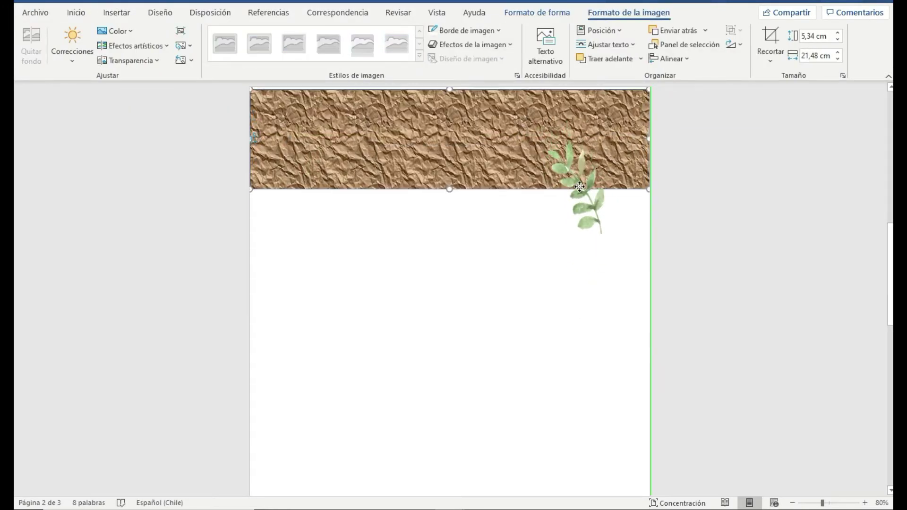
left_click(589, 212)
left_click(656, 142)
left_click(747, 258)
left_click_drag(584, 204, 593, 156)
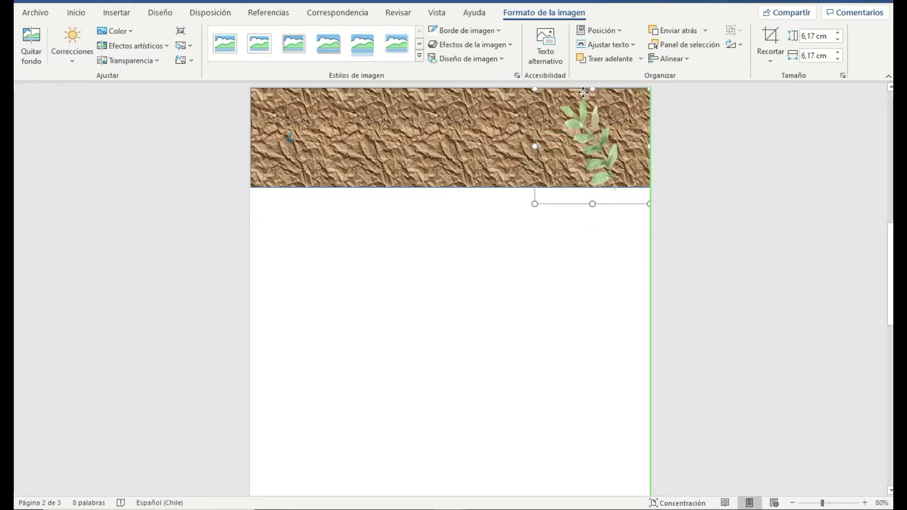
Step: Draw a rectangle card below the banner's right side
left_click(117, 13)
left_click(198, 31)
left_click(181, 96)
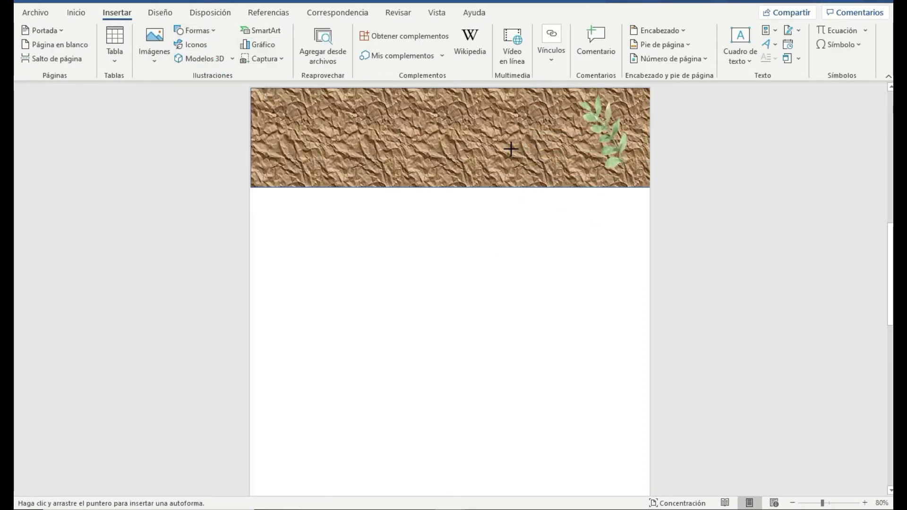
left_click_drag(510, 148, 609, 259)
Step: Resize the rectangle and give it a grid pattern fill with a bright green foreground
left_click_drag(511, 259, 497, 274)
left_click(293, 30)
left_click(415, 493)
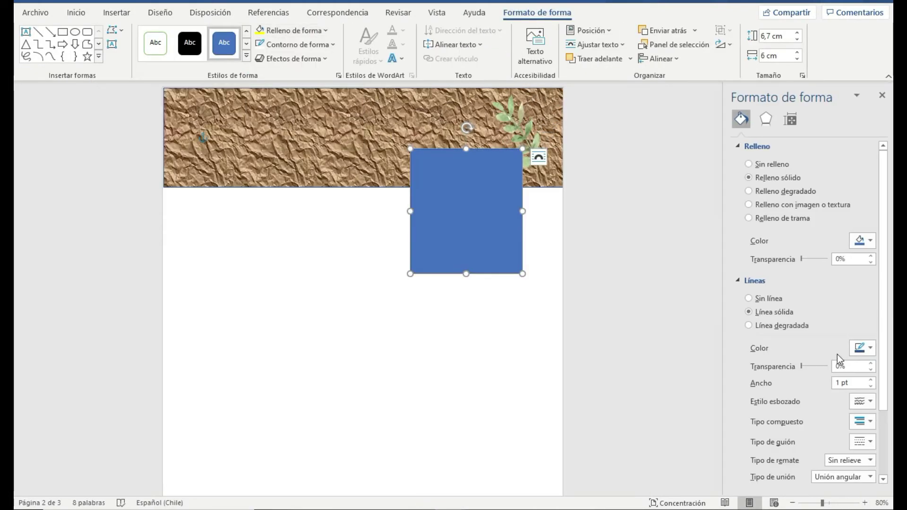
left_click(749, 218)
left_click(863, 383)
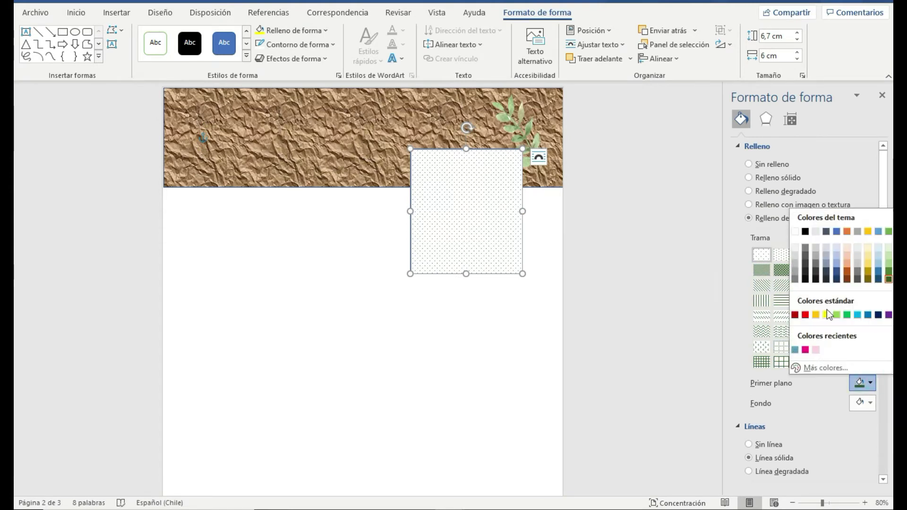
left_click(810, 368)
left_click(409, 181)
left_click(518, 157)
left_click(843, 302)
left_click(782, 362)
scroll(768, 420, "down", 2)
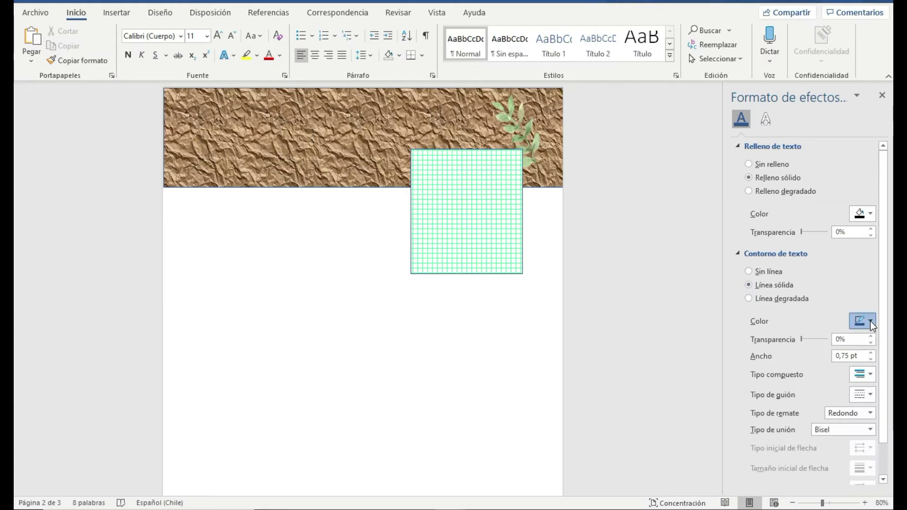
Step: Give the card a recent-green outline with a sketched hand-drawn style
left_click(877, 439)
left_click(801, 400)
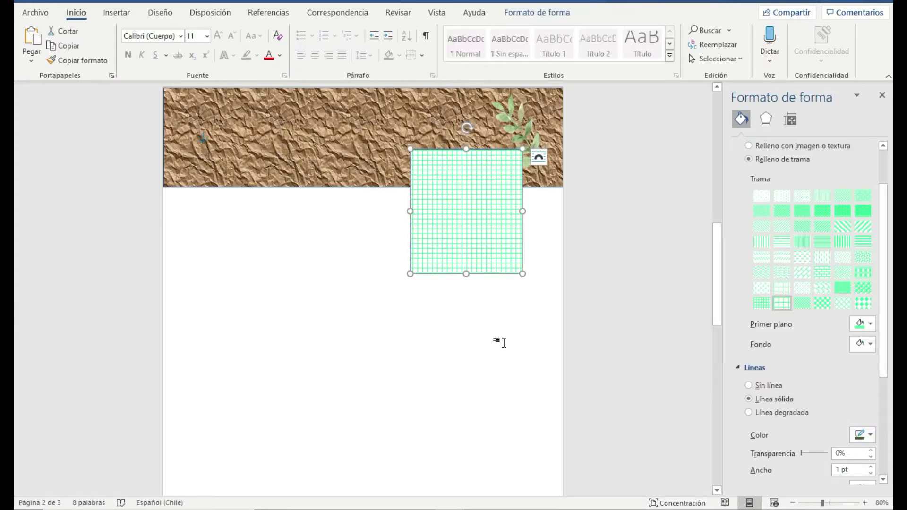
scroll(804, 426, "down", 3)
left_click(870, 430)
left_click(870, 470)
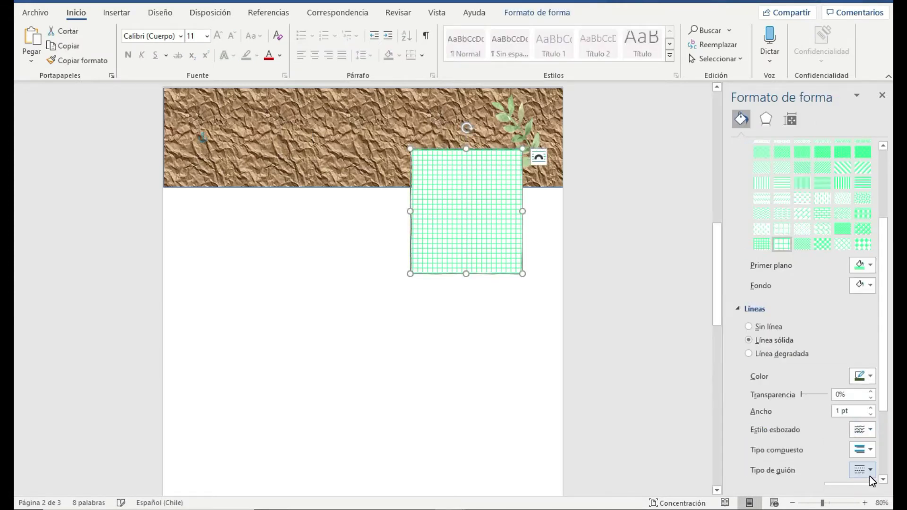
left_click(452, 167)
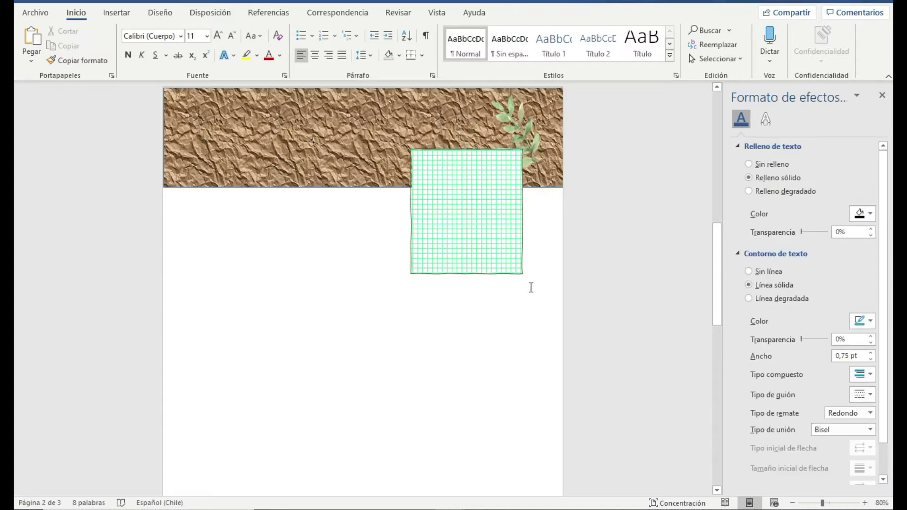
Step: Send the card to the back and move the leaf onto its top-right corner
right_click(481, 203)
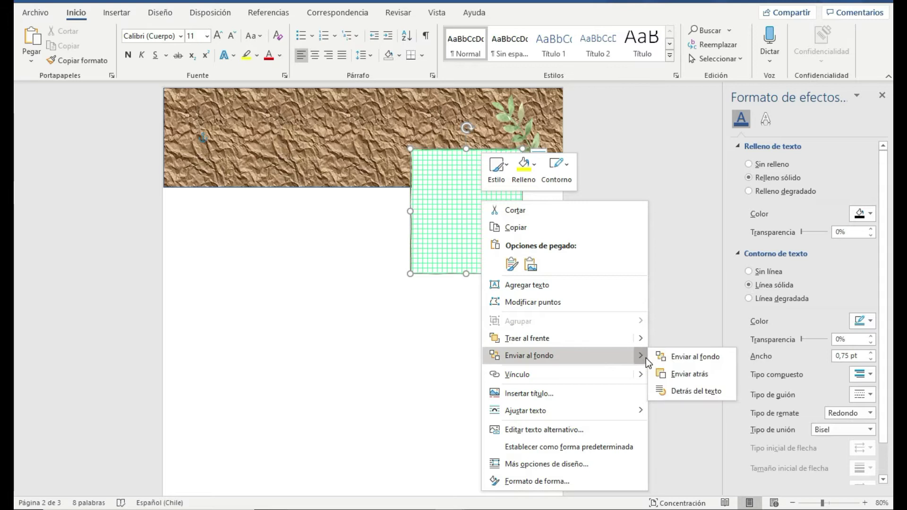
left_click(685, 373)
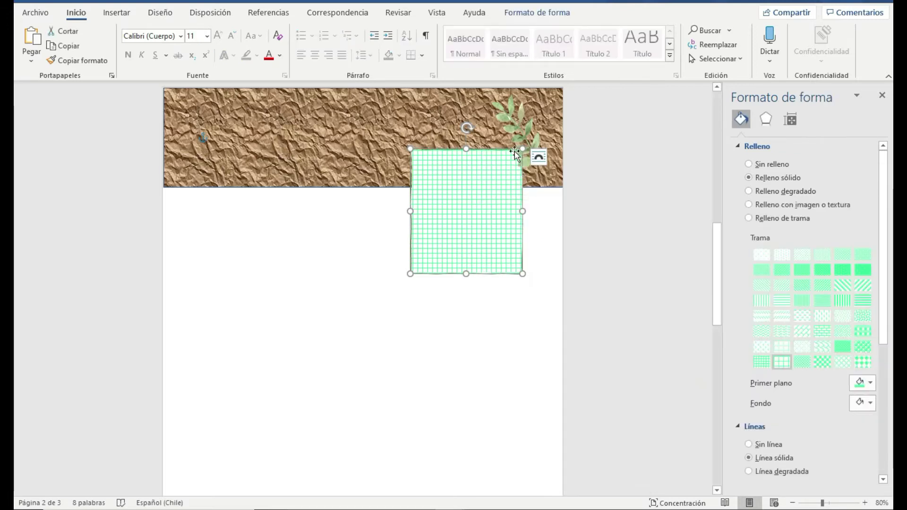
left_click(518, 122)
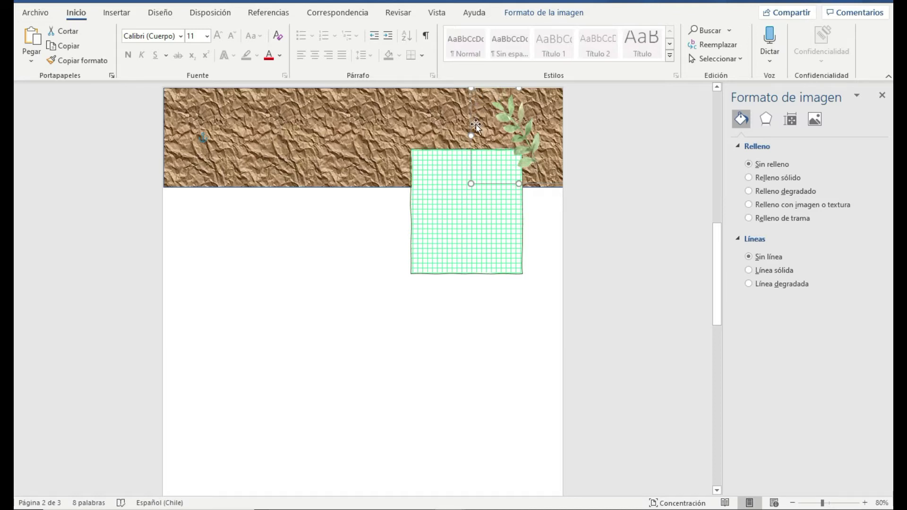
left_click_drag(493, 137, 480, 151)
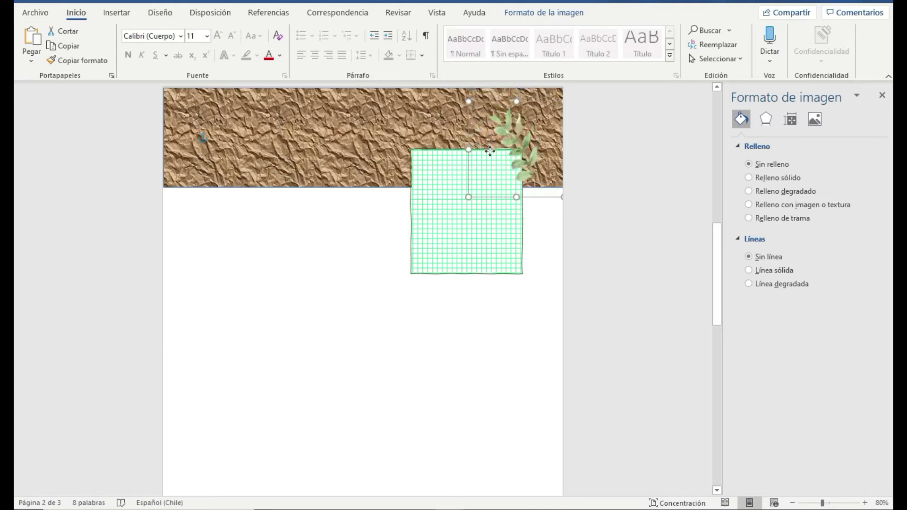
left_click(420, 333)
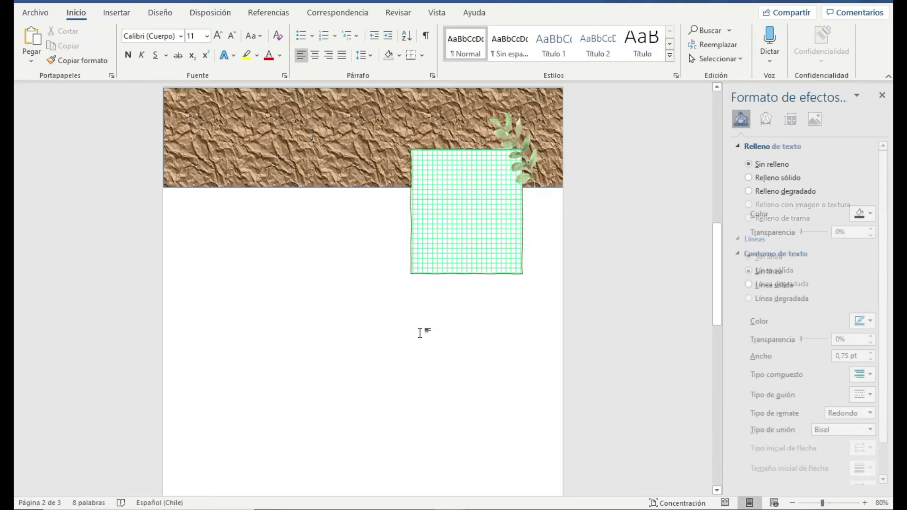
Step: Start inserting a picture from this computer
left_click(117, 13)
left_click(154, 47)
left_click(191, 94)
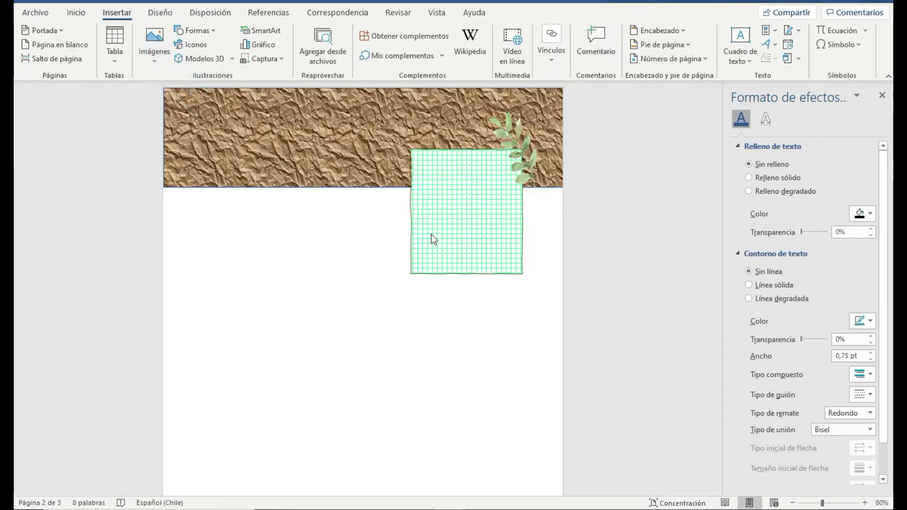
Step: Insert the cactus picture and add a WordArt title on the banner
left_click(325, 97)
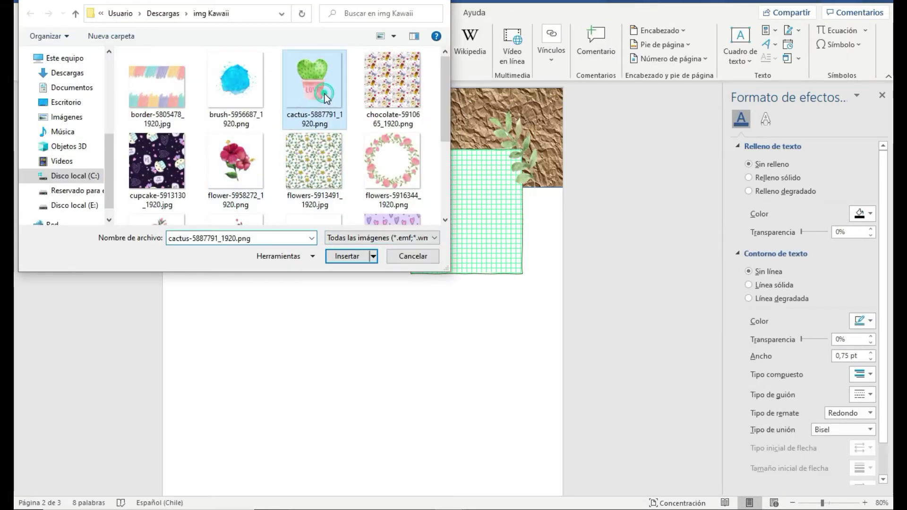
left_click(345, 258)
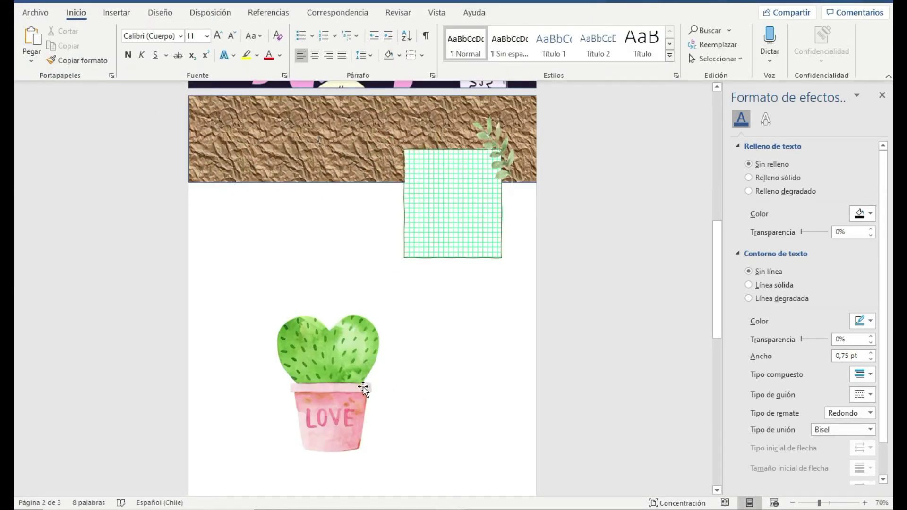
left_click(117, 12)
left_click(768, 44)
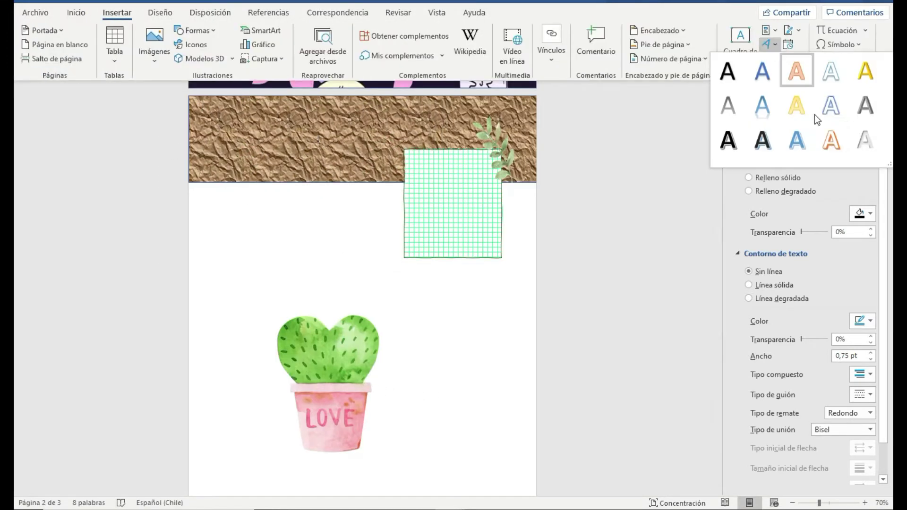
left_click(831, 149)
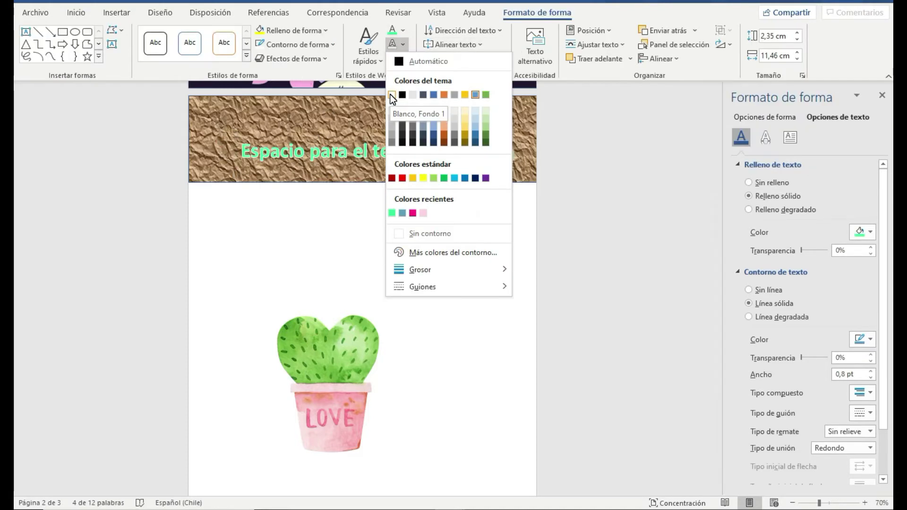
Step: Apply a decorative font to the WordArt title
left_click(181, 35)
scroll(180, 340, "down", 10)
scroll(178, 348, "down", 10)
scroll(186, 393, "down", 10)
scroll(173, 336, "down", 10)
scroll(178, 321, "down", 15)
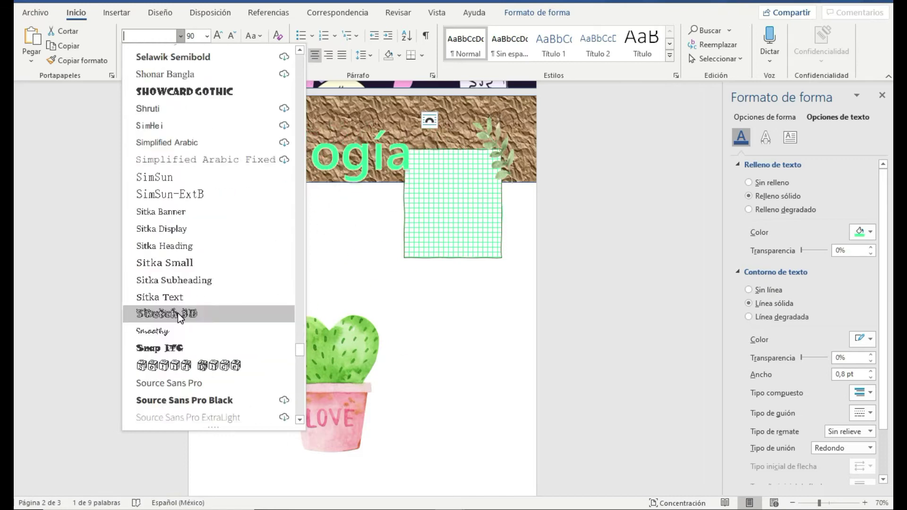
left_click(178, 314)
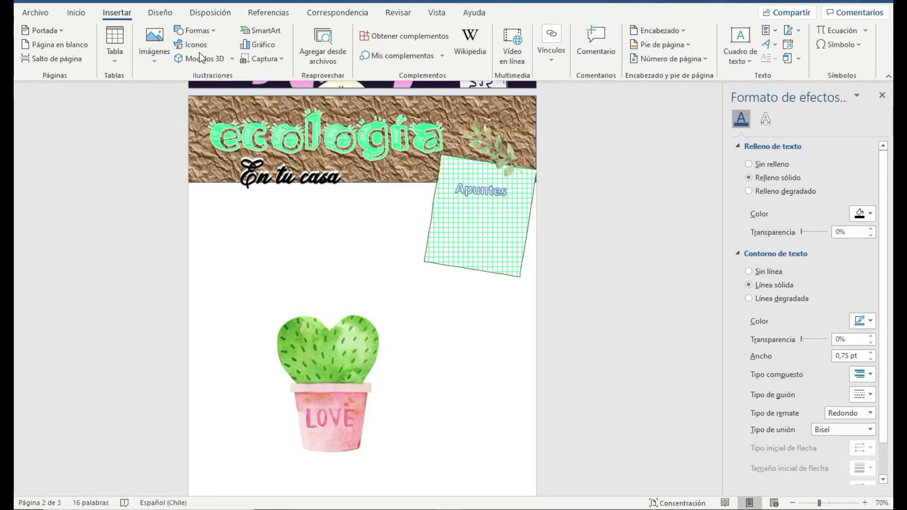
left_click(215, 31)
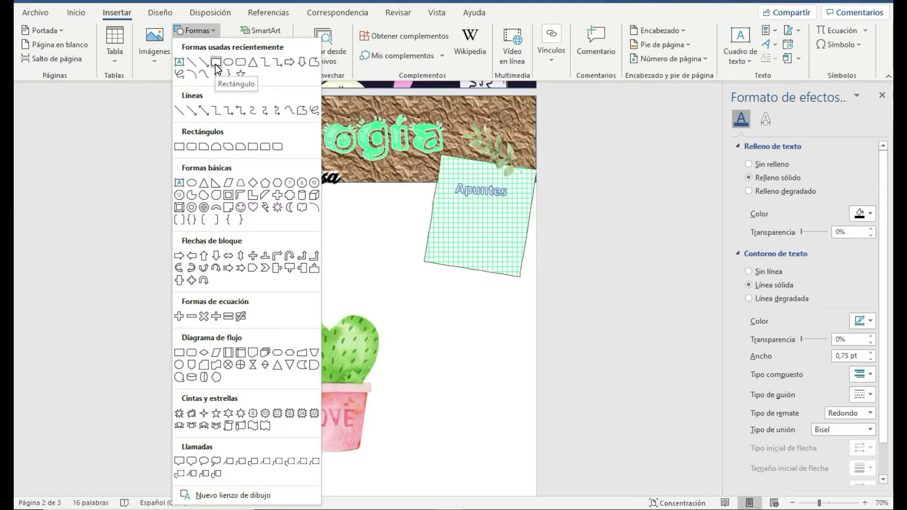
Step: Draw a tilted Franja diagonal stripe below and move the cactus onto the Apuntes note
left_click(266, 198)
scroll(208, 331, "down", 1)
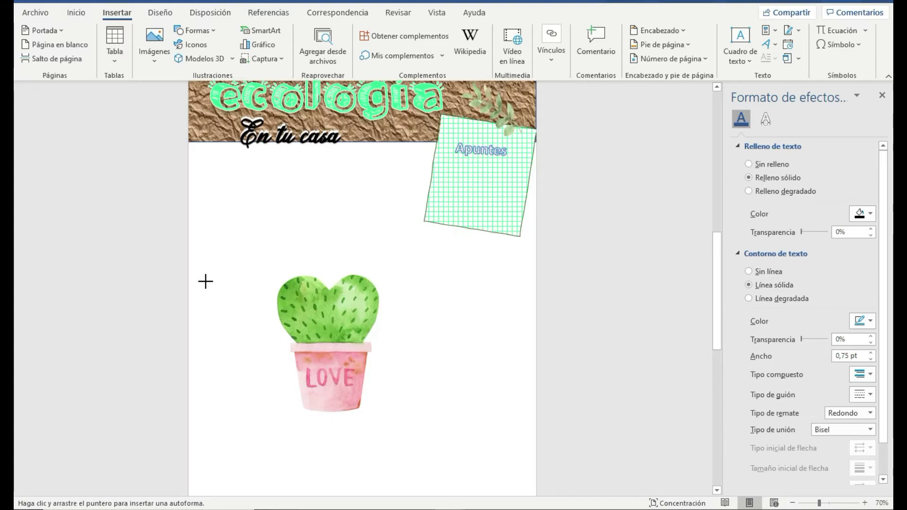
left_click_drag(251, 390, 500, 441)
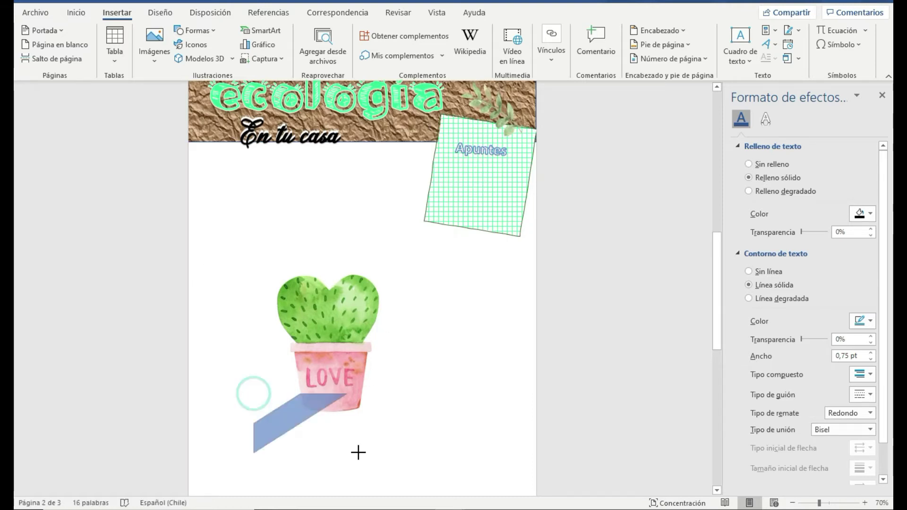
mouse_move(375, 370)
left_mouse_down()
mouse_move(373, 436)
mouse_move(410, 426)
left_mouse_up()
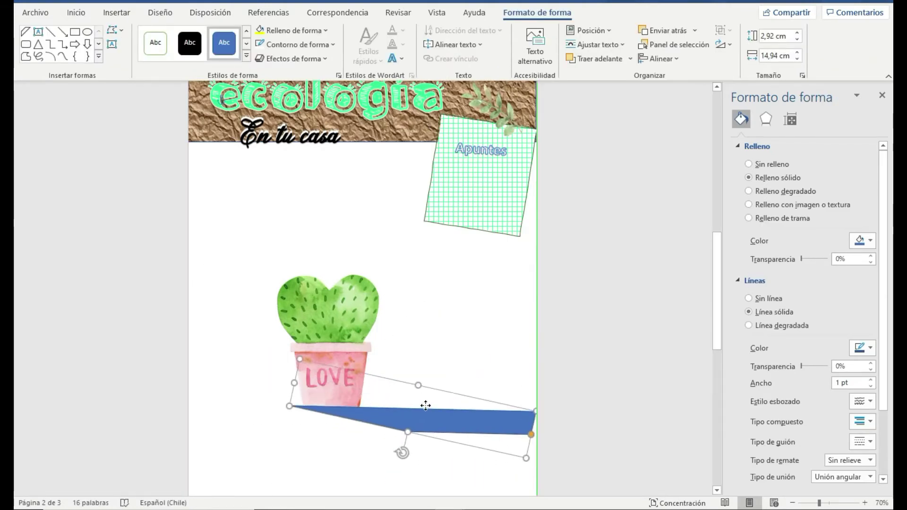
mouse_move(306, 340)
left_mouse_down()
mouse_move(459, 215)
mouse_move(456, 196)
left_mouse_up()
Step: Fill the diagonal stripe green and remove its outline
left_click(371, 347)
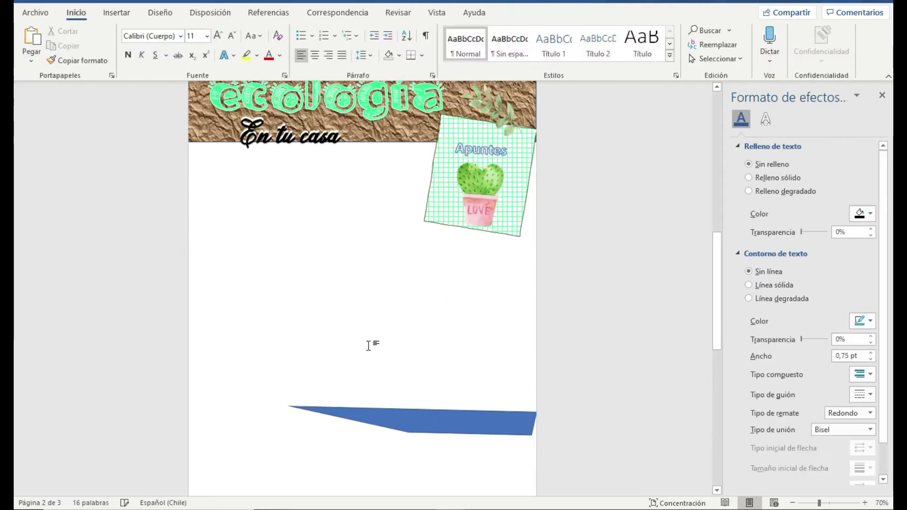
left_click(406, 423)
left_click(293, 31)
left_click(301, 145)
left_click(295, 44)
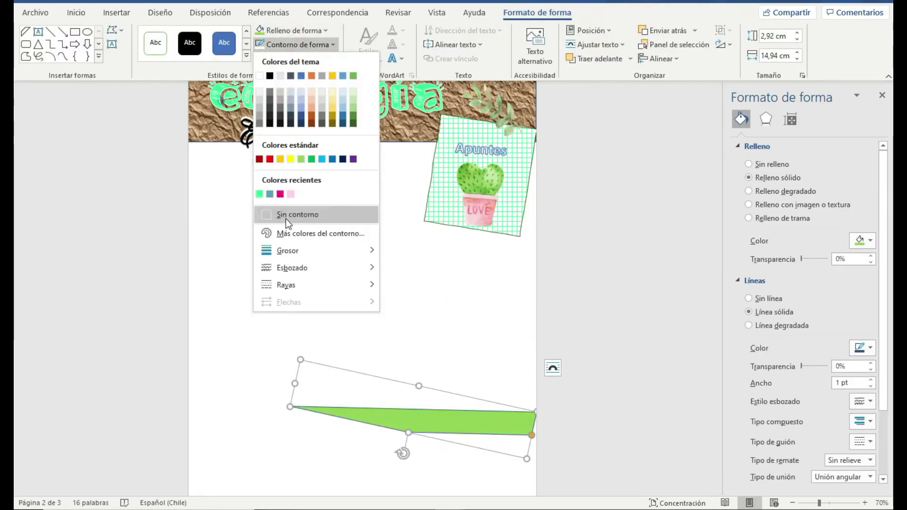
left_click(286, 212)
left_click(245, 381)
Step: Insert a simple text box
left_click(116, 12)
left_click(741, 47)
left_click(675, 135)
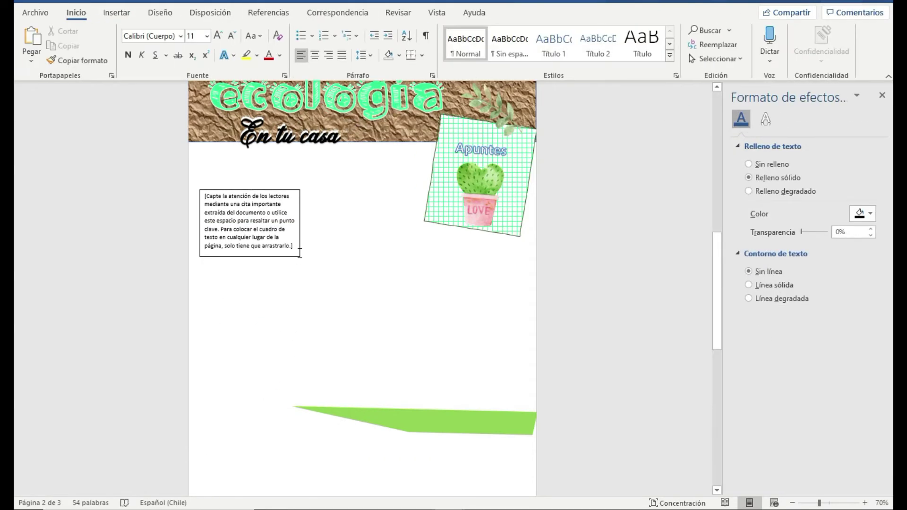
Step: Widen the text box and move it up under the header
left_click_drag(305, 250, 413, 251)
mouse_move(257, 190)
left_mouse_down()
mouse_move(257, 160)
mouse_move(370, 428)
mouse_move(421, 360)
left_mouse_up()
left_click(411, 312)
Step: Fill the rounded card with the flower picture
left_click(117, 13)
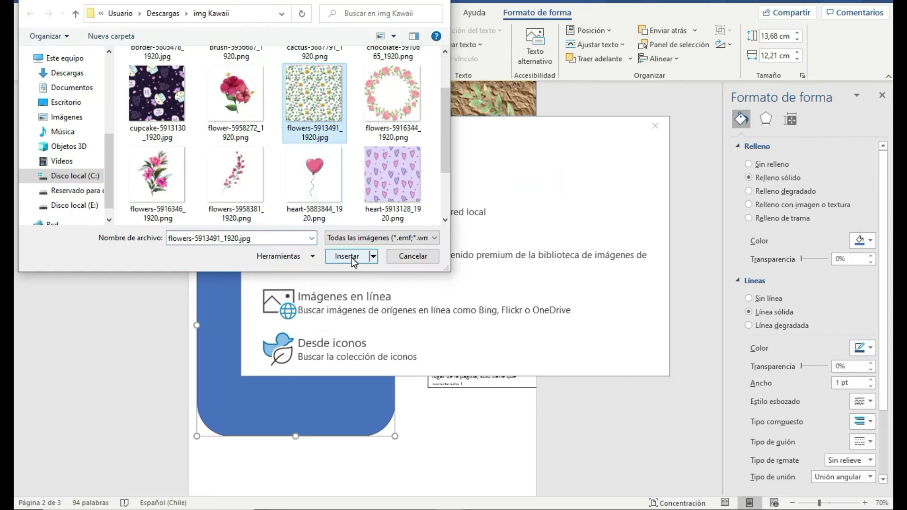
left_click(348, 256)
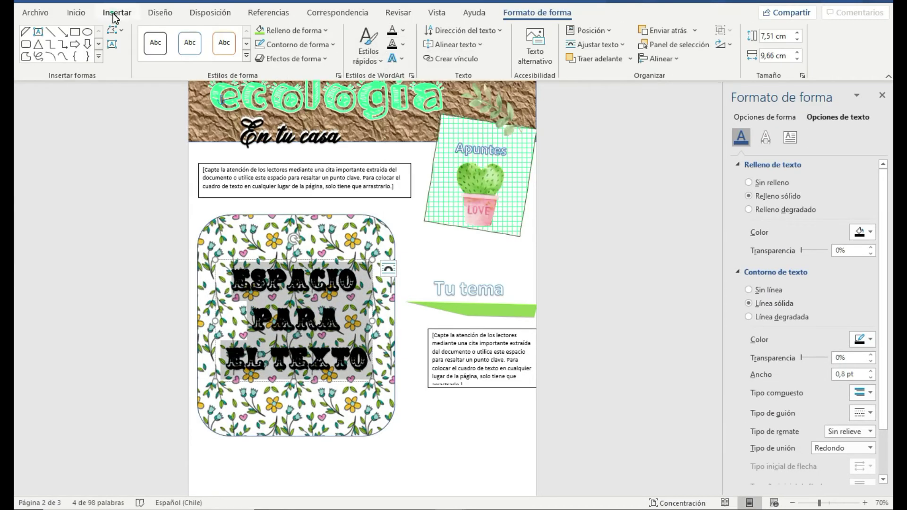
left_click(76, 12)
Step: Move the text into the flower card and give it a green fill with dark green outline
mouse_move(265, 251)
left_mouse_down()
mouse_move(225, 241)
mouse_move(252, 267)
left_mouse_up()
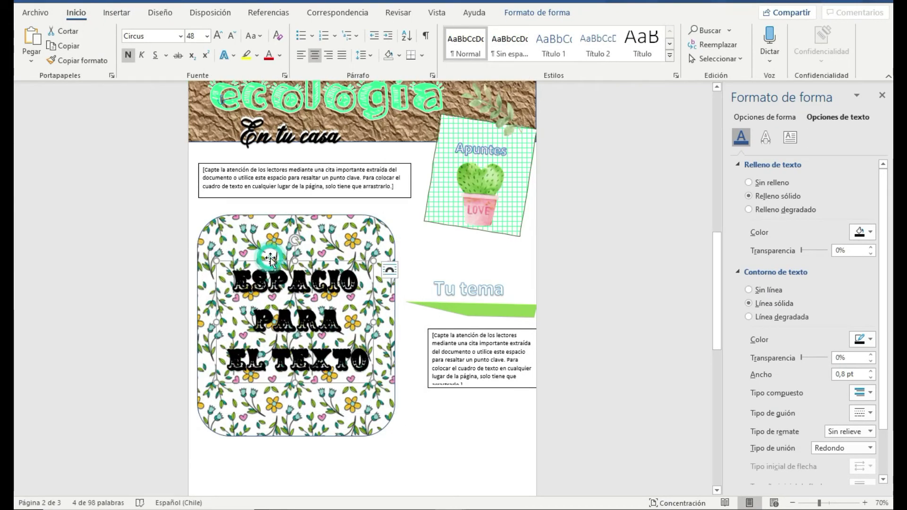
left_click(537, 13)
left_click(403, 30)
left_click(392, 81)
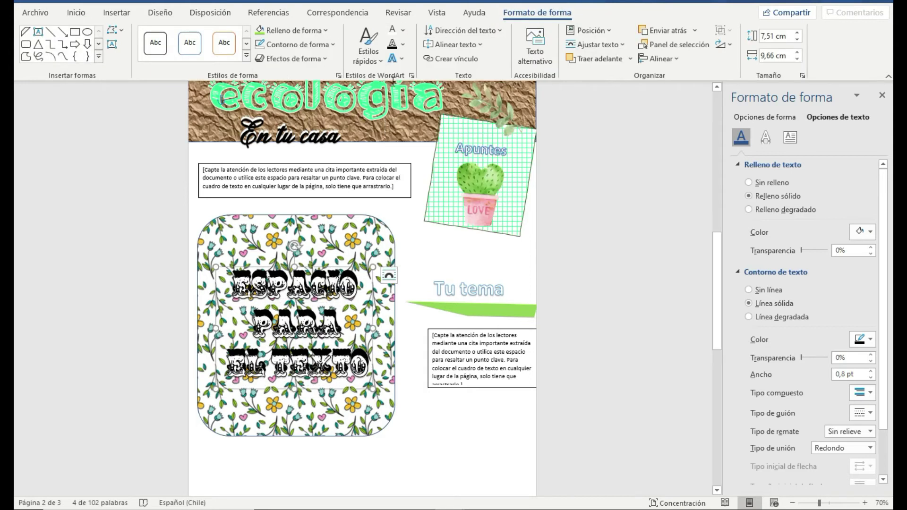
left_click(404, 30)
left_click(392, 198)
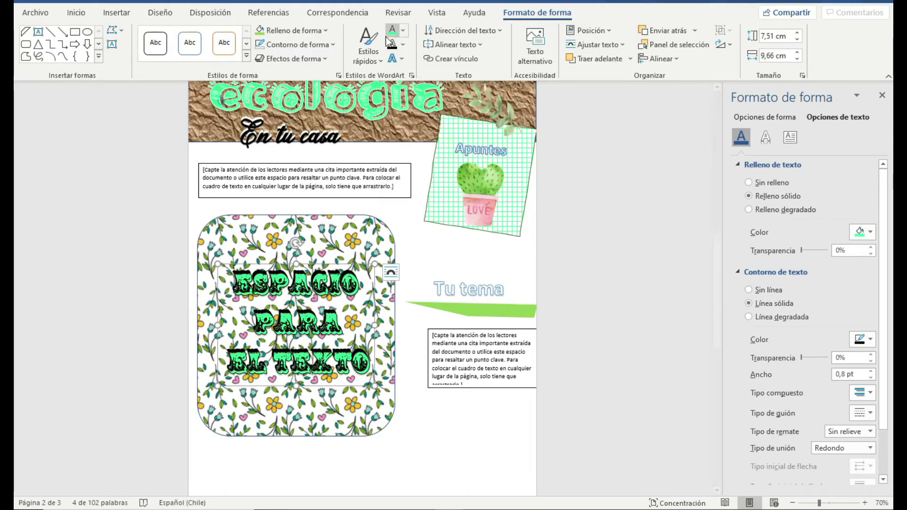
left_click(403, 45)
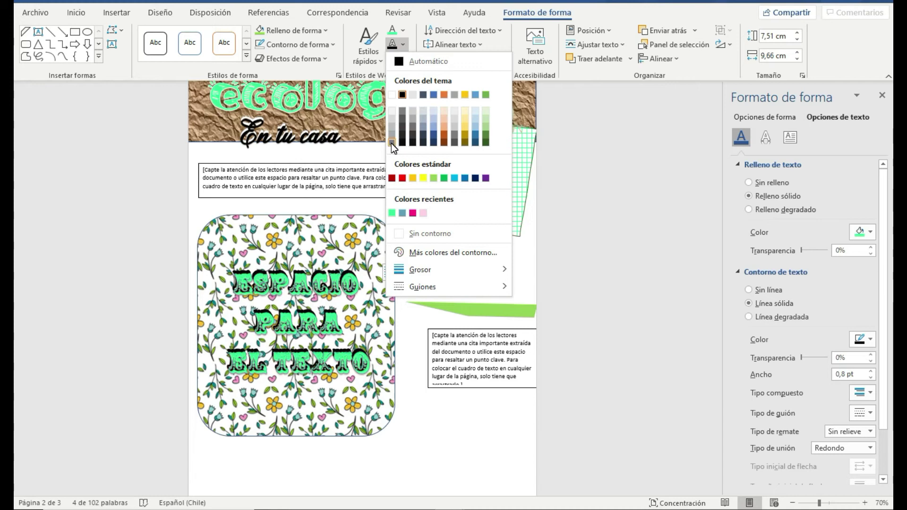
left_click(485, 144)
left_click(401, 453)
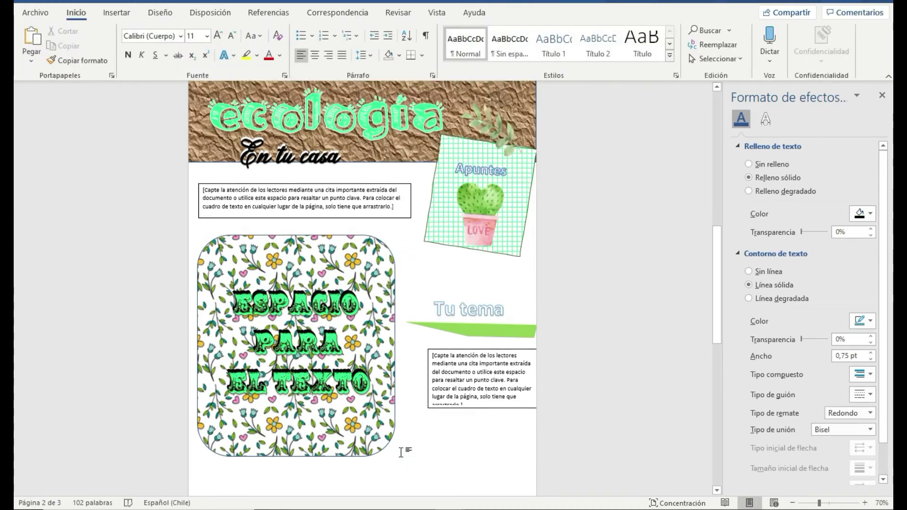
Step: Change the ESPACIO PARA EL TEXTO font to Blomster and enlarge it to 72 pt
scroll(400, 453, "down", 1, "ctrl")
left_click_drag(614, 392, 487, 321)
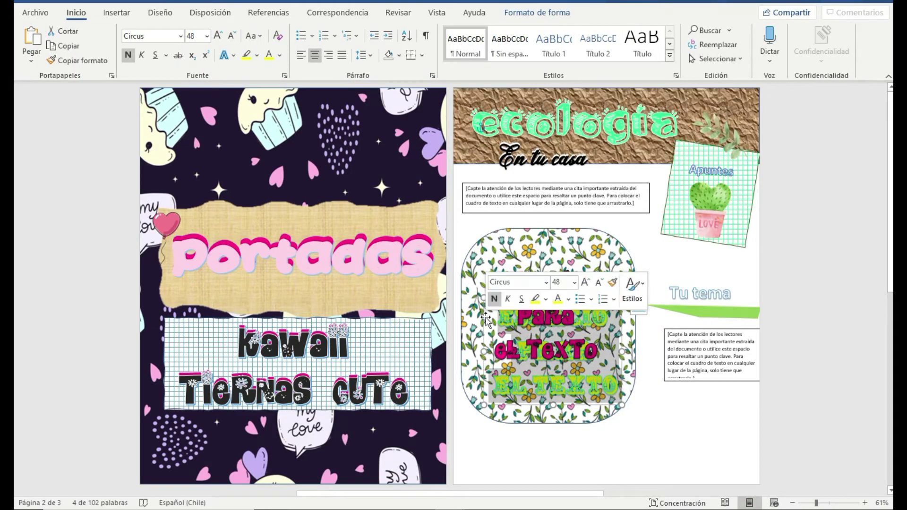
left_click(181, 36)
left_click(175, 123)
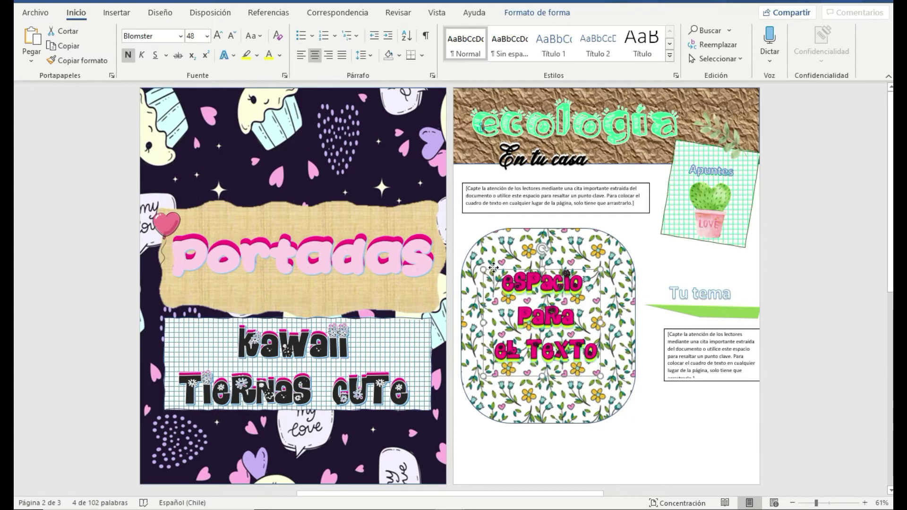
left_click_drag(494, 298, 490, 263)
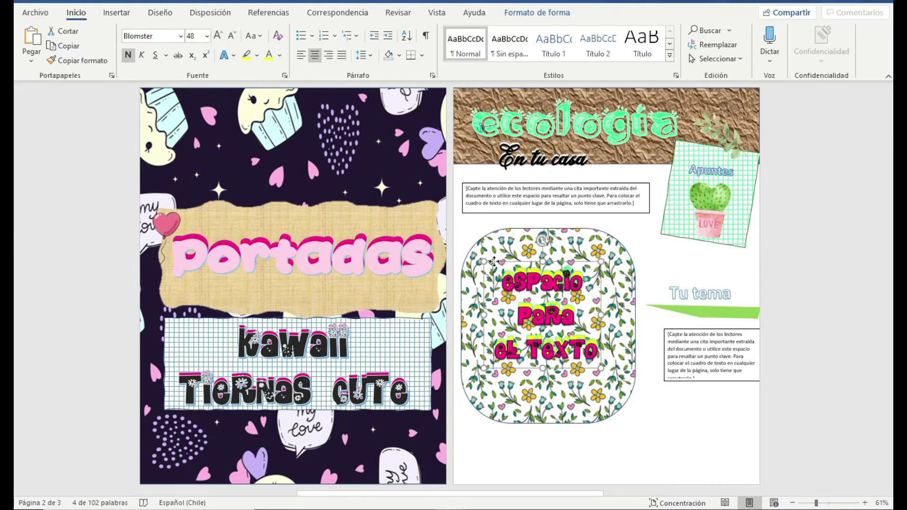
key("ctrl+shift+period")
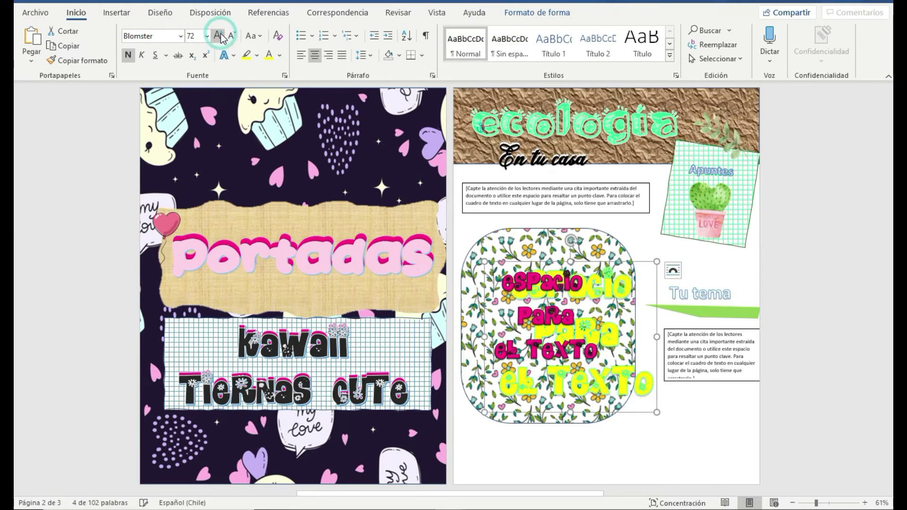
Step: Enlarge the pink copy to 72 pt and layer it over the yellow text
left_click_drag(601, 259, 576, 247)
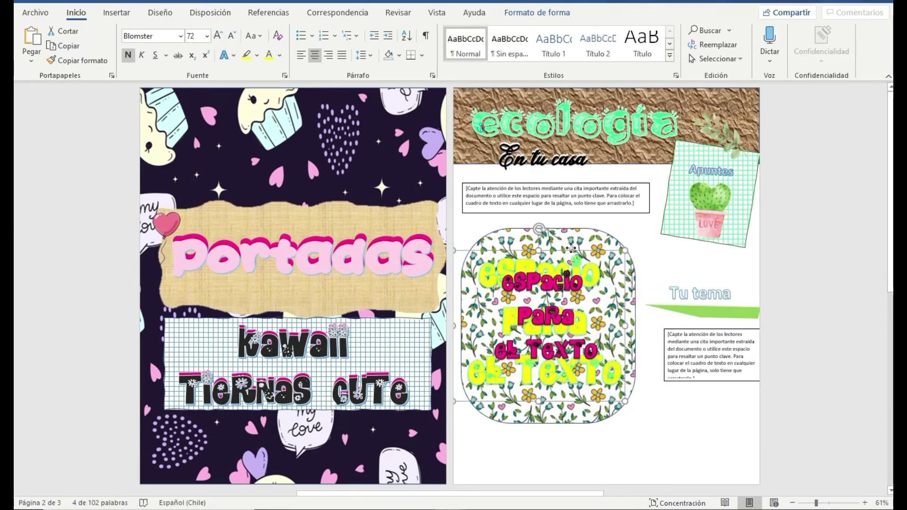
left_click(529, 268)
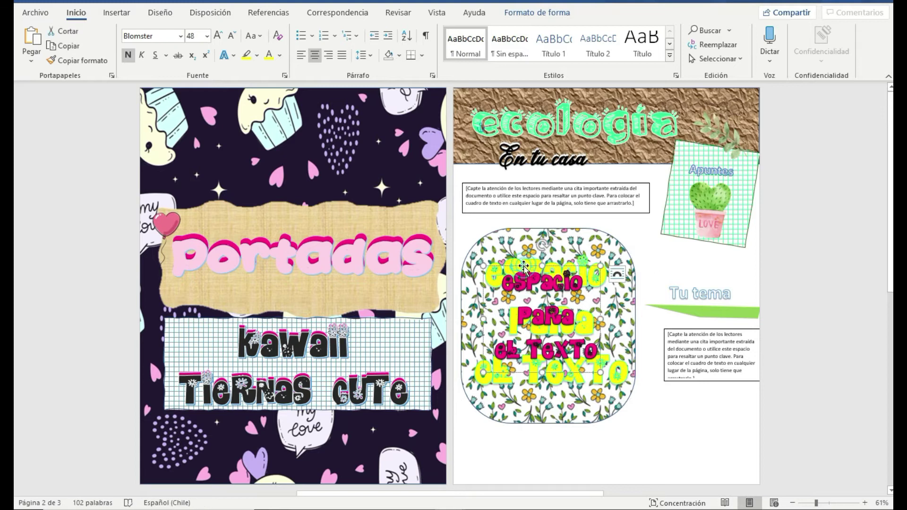
left_click(218, 35)
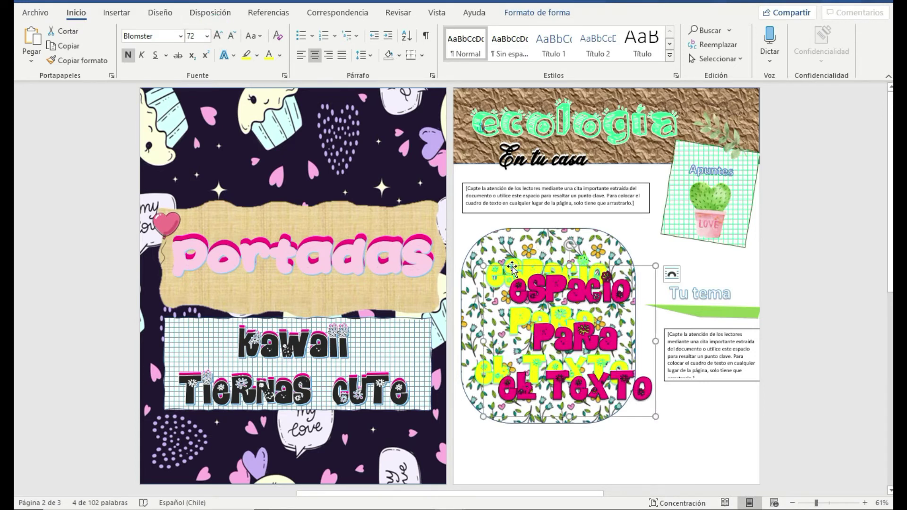
left_click_drag(512, 269, 489, 254)
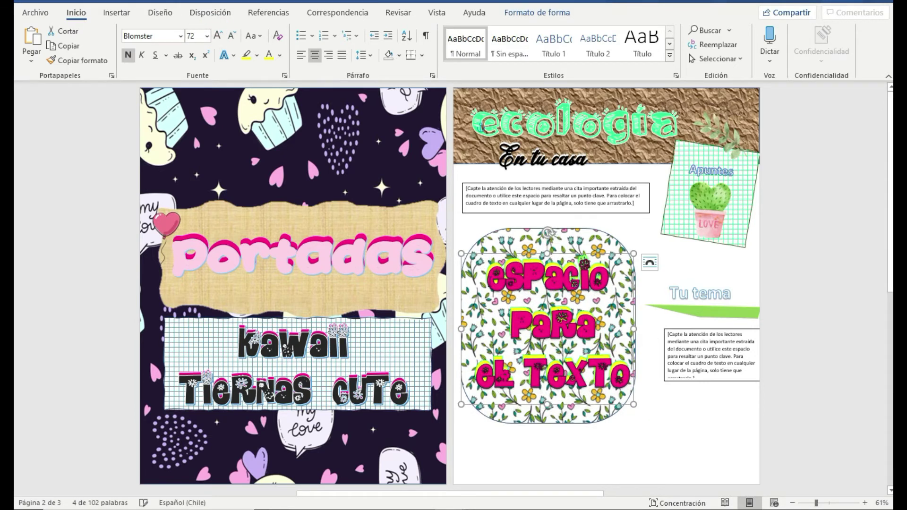
left_click(618, 429)
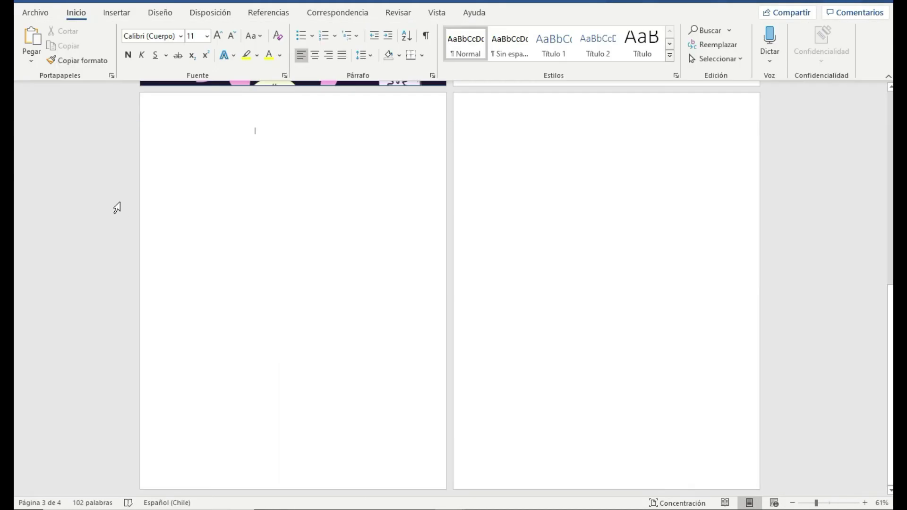
Step: Draw a rectangle at page 3's top-left and fill it with the water-droplet texture
left_click(117, 12)
left_click(194, 30)
key("Escape")
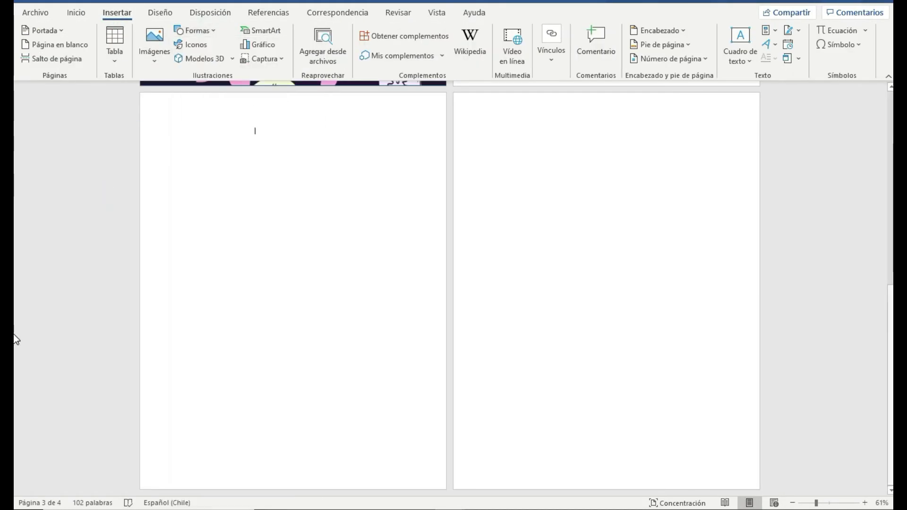
left_click(212, 32)
left_click(180, 100)
mouse_move(156, 101)
left_mouse_down()
mouse_move(279, 251)
mouse_move(259, 225)
left_mouse_up()
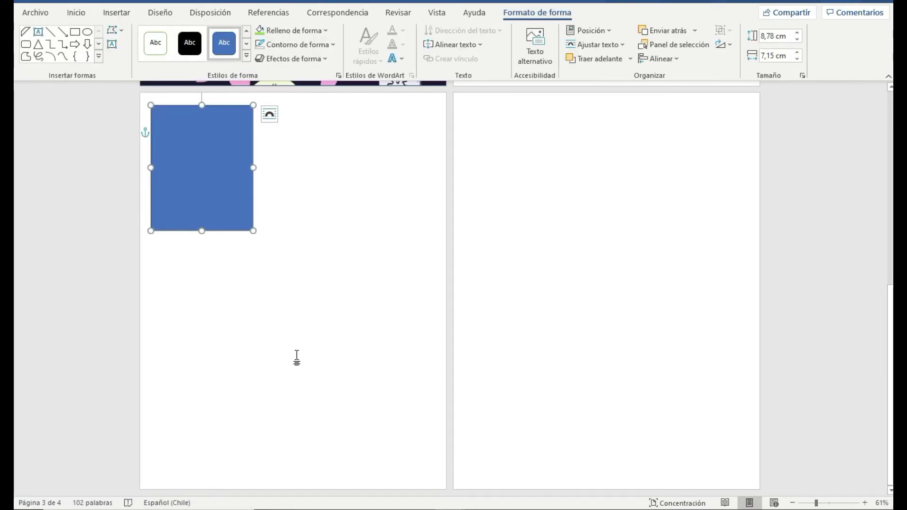
left_click(293, 31)
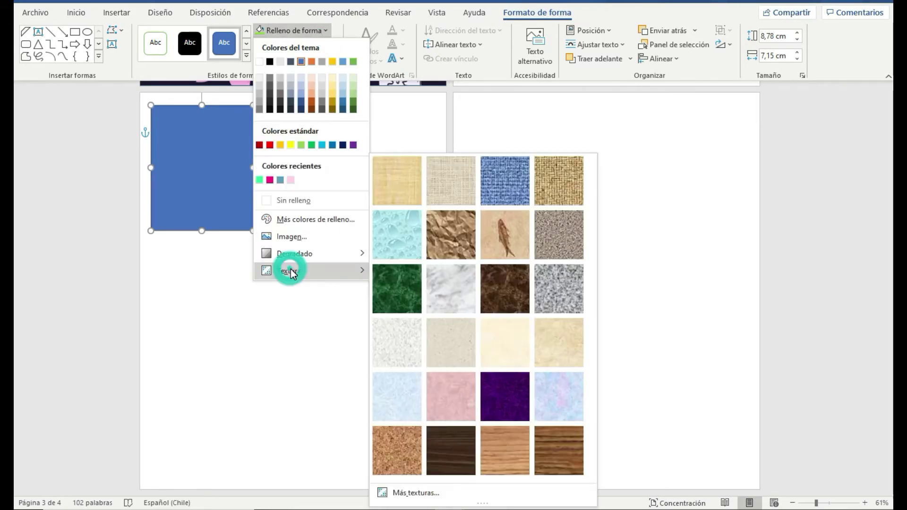
left_click(398, 227)
Step: Copy the textured card into a 3×3 grid of note cards
left_click_drag(217, 158, 320, 233)
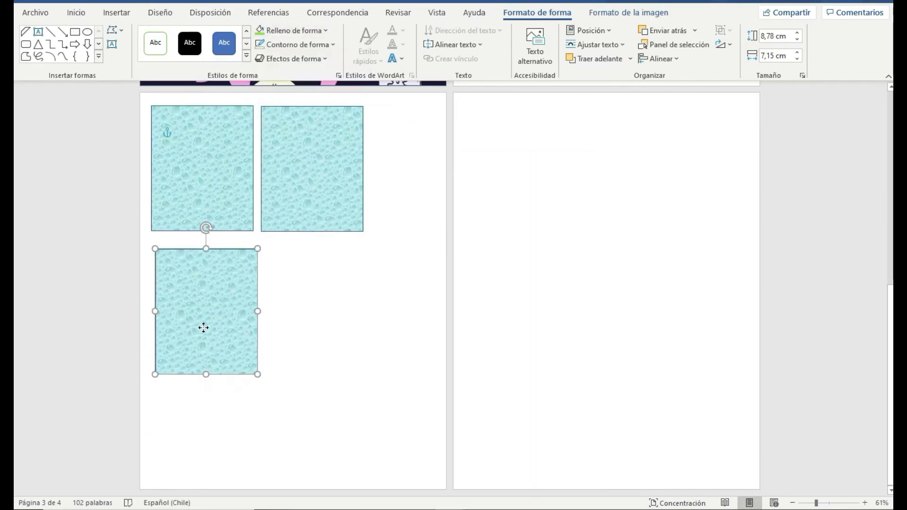
left_click_drag(264, 223, 202, 205)
left_click_drag(189, 156, 355, 184)
mouse_move(288, 177)
left_mouse_down()
mouse_move(297, 177)
mouse_move(188, 297)
mouse_move(297, 285)
mouse_move(381, 296)
mouse_move(163, 399)
mouse_move(399, 387)
left_mouse_up()
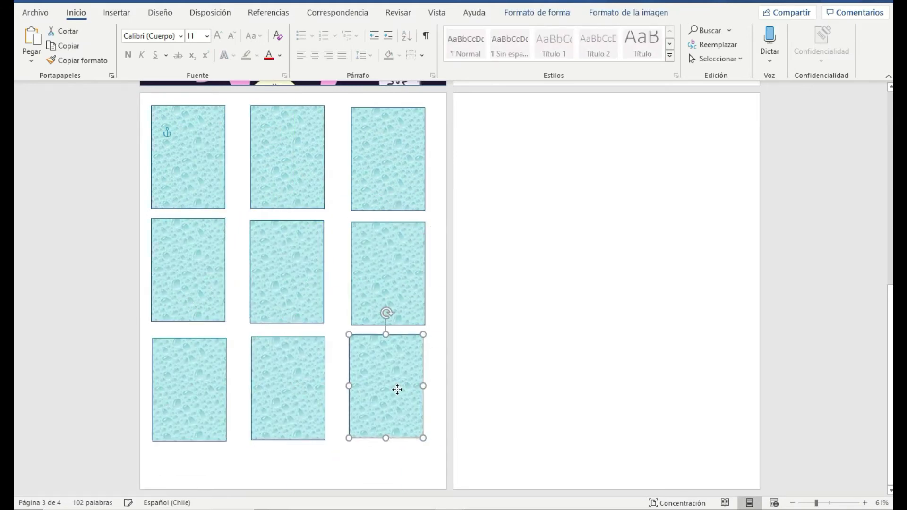
left_click_drag(189, 393, 187, 386)
left_click_drag(290, 399, 288, 393)
left_click(369, 392)
Step: Insert a text box for the CREA TUS PROPIAS NOTAS banner
left_click(117, 13)
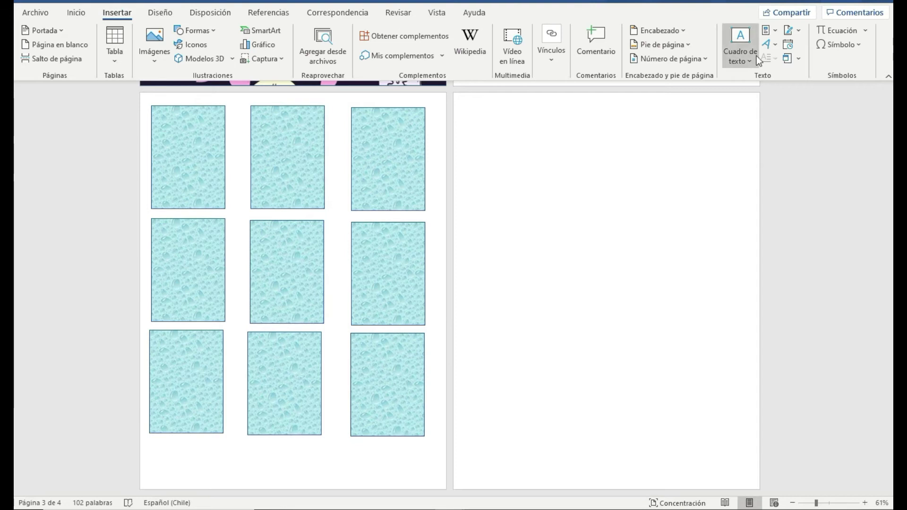
left_click(742, 41)
left_click(730, 141)
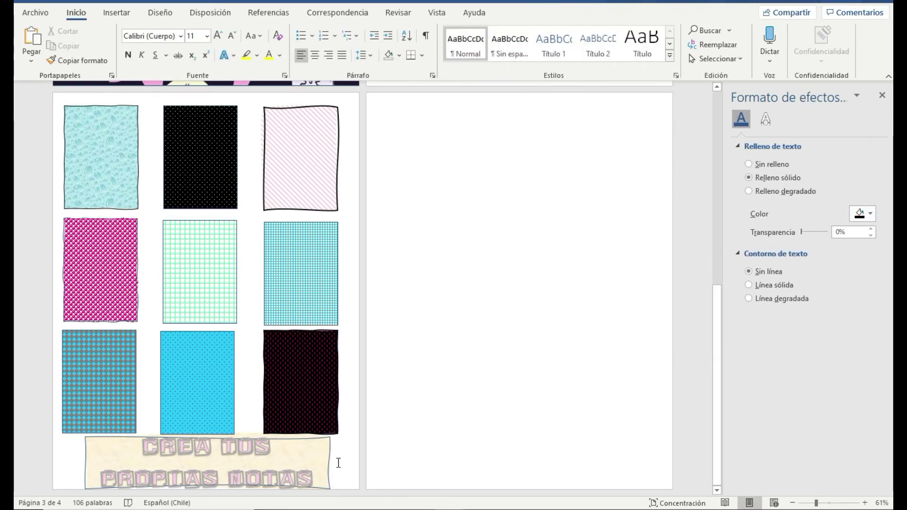
scroll(325, 439, "up", 1)
scroll(324, 440, "down", 1)
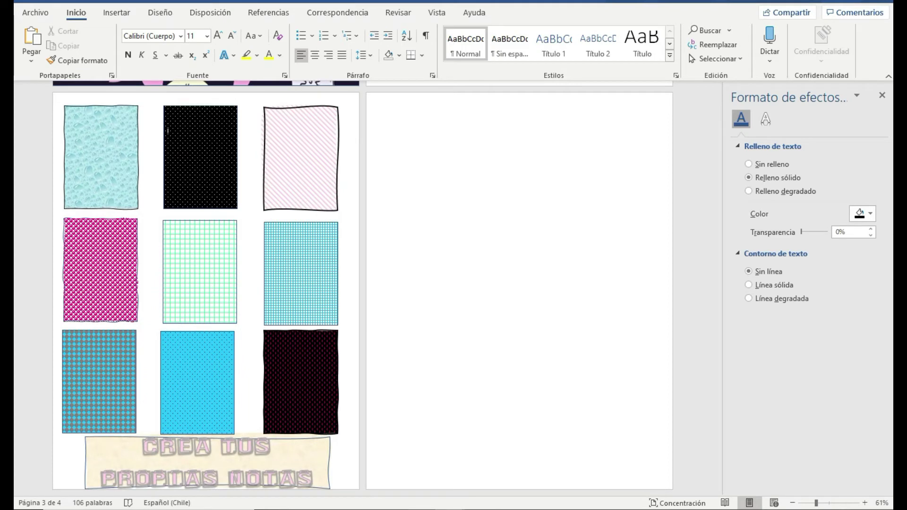
Step: Switch to the pattern-squares document and close the navigation pane
left_click(404, 481)
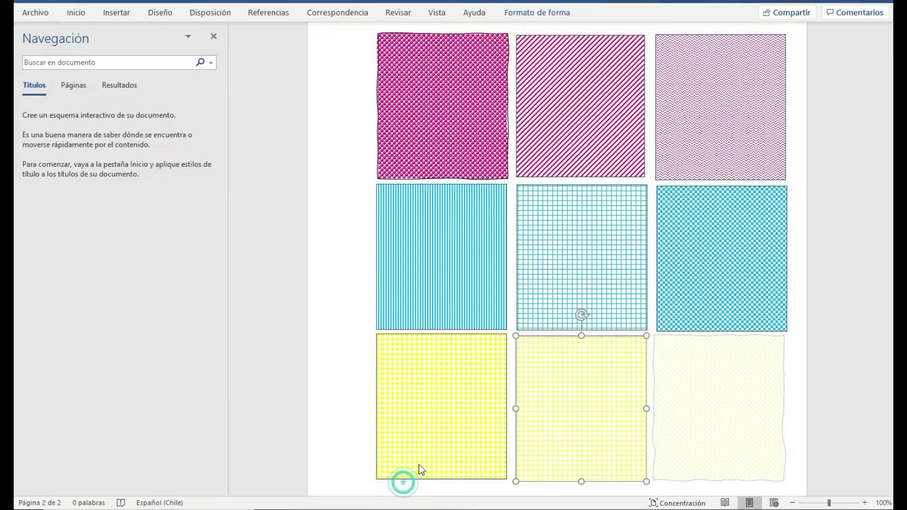
left_click(213, 37)
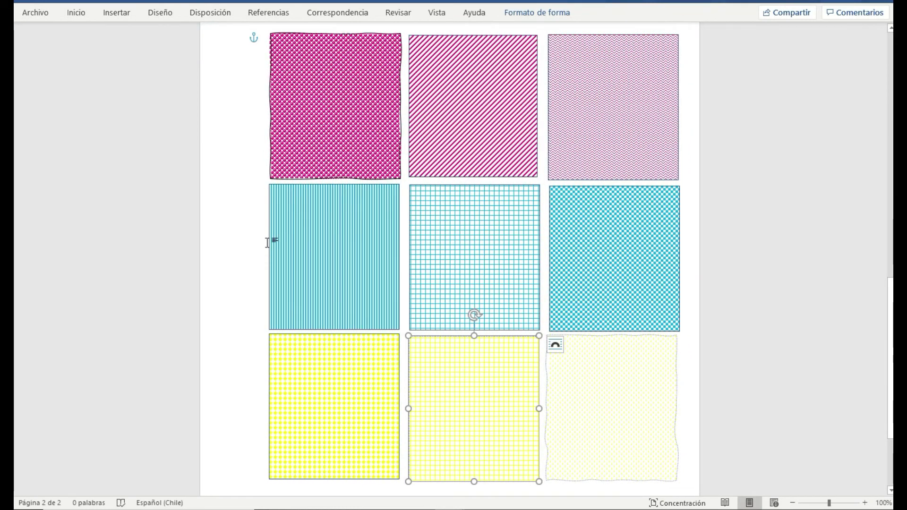
triple_click(247, 226)
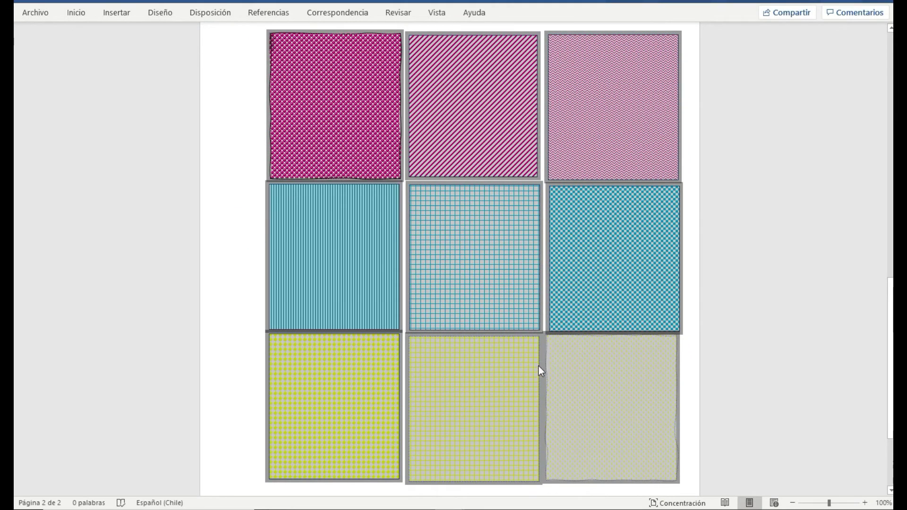
left_click(693, 427)
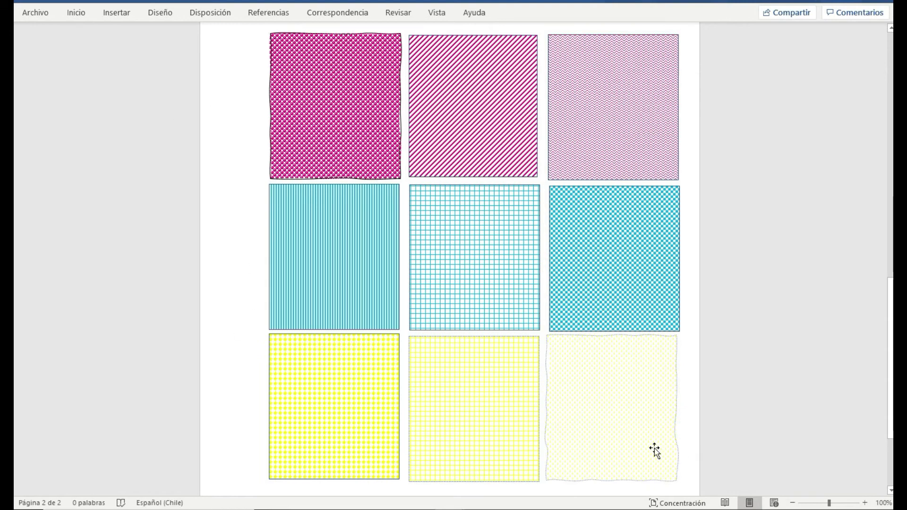
Step: Insert pale outlined WordArt reading 'Lista para usar'
left_click(117, 12)
left_click(754, 36)
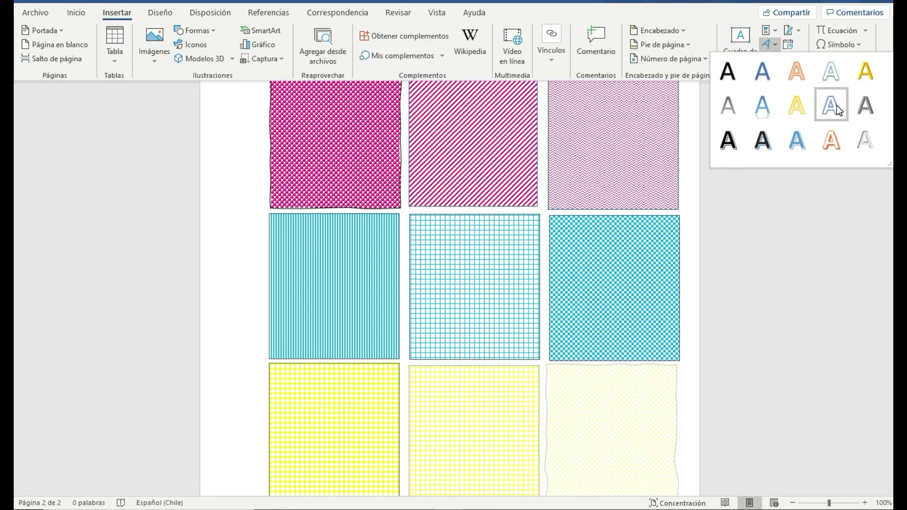
left_click(798, 113)
type("Lista para usar")
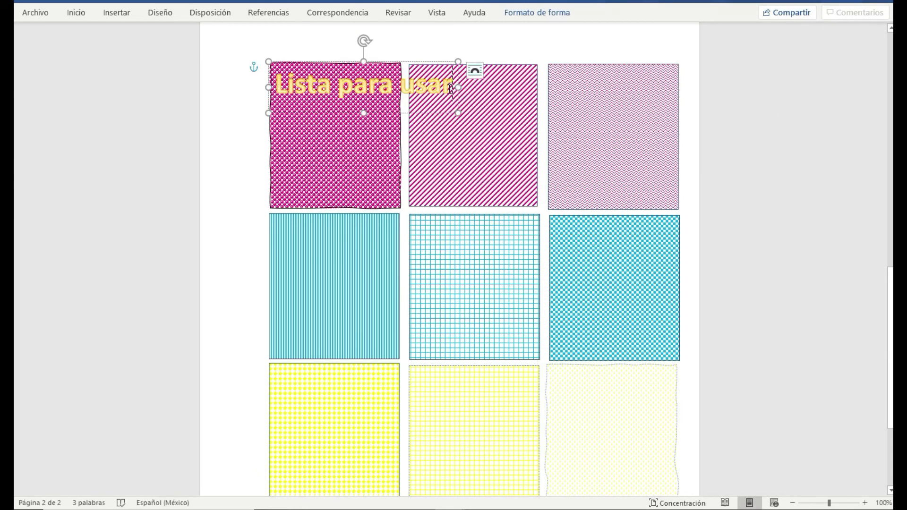
Step: Set the WordArt to the Hilakkuma dingbats font, enlarge it, and append 'tus notas'
key("ctrl+a")
left_click(76, 12)
left_click(181, 36)
left_click(156, 225)
left_click(218, 36)
left_click(686, 279)
scroll(661, 391, "down", 2)
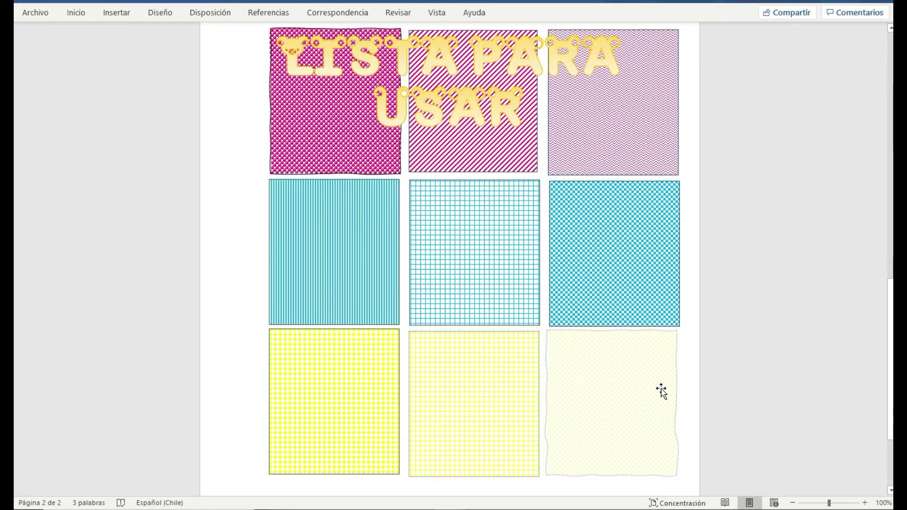
left_click(542, 136)
type("tus notas")
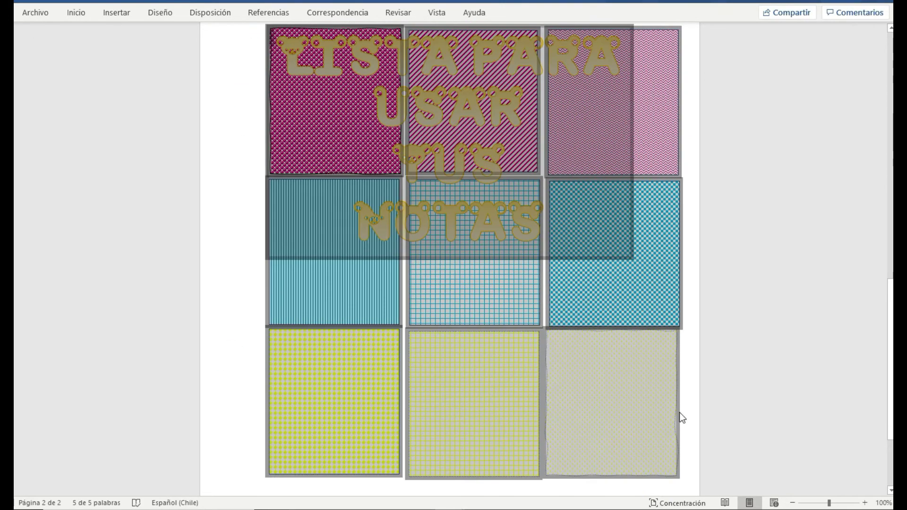
Step: Fit a quote text box onto the cyan card with no outline and no fill
left_click(117, 12)
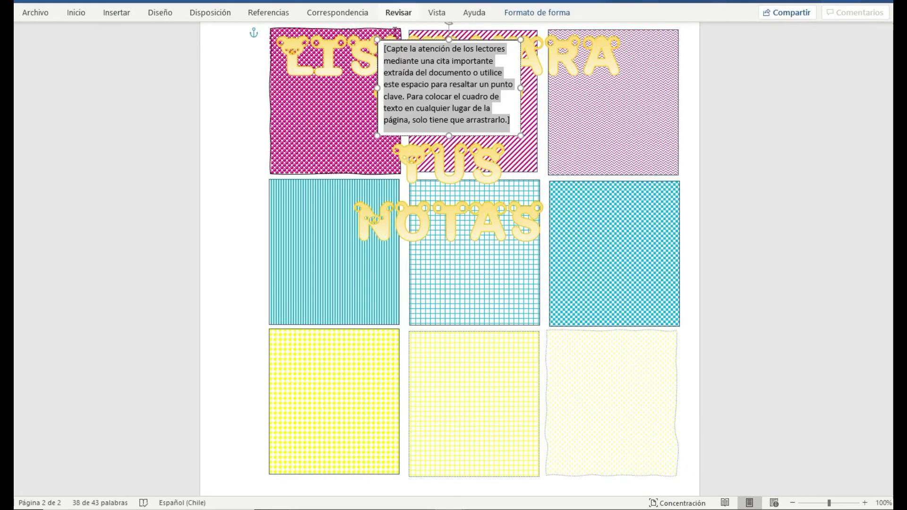
left_click_drag(568, 212, 584, 218)
left_click_drag(678, 217, 665, 195)
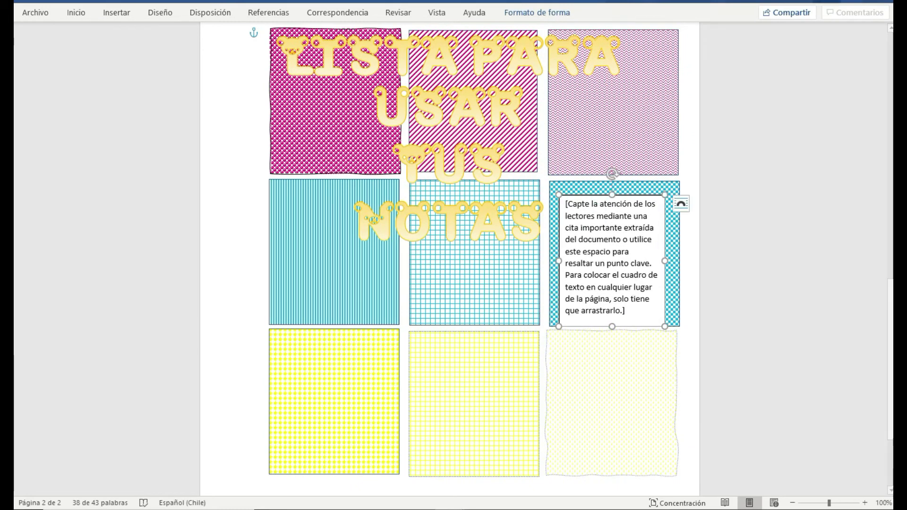
key("ctrl+F1")
left_click(297, 44)
left_click(294, 217)
left_click(294, 30)
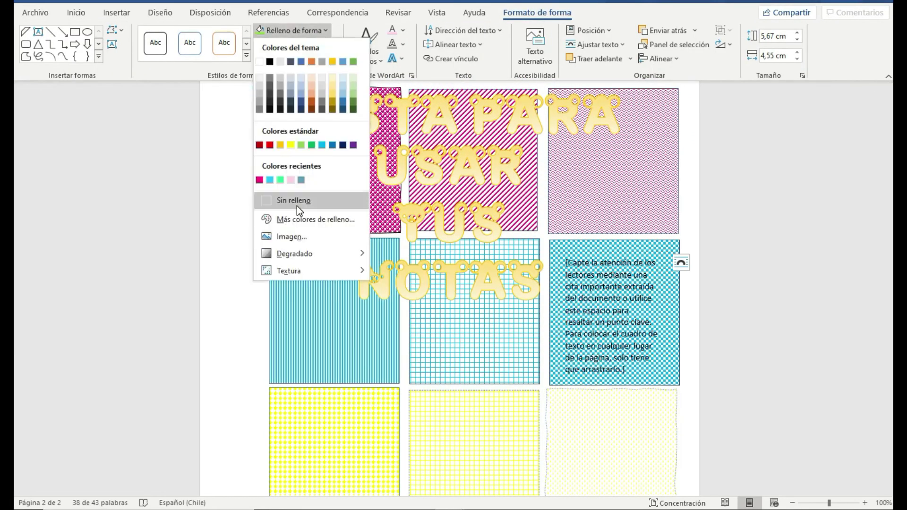
left_click(288, 202)
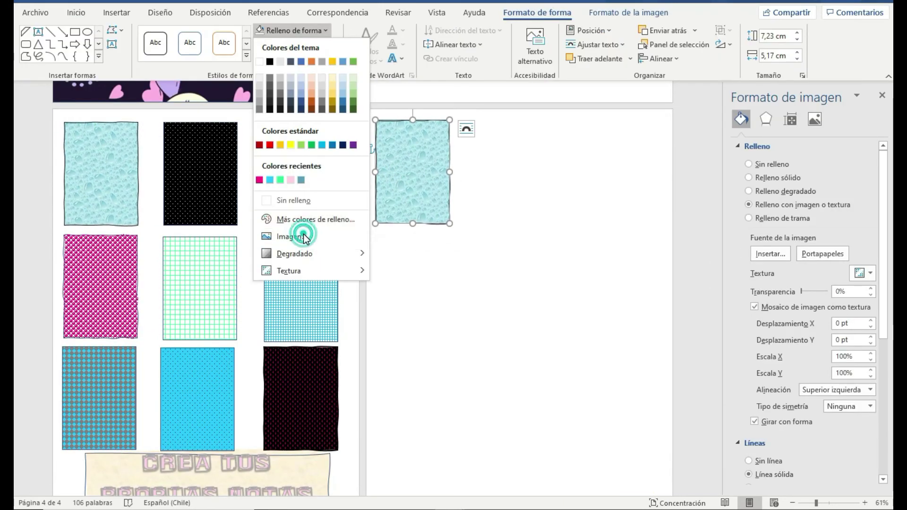
Step: Fill the new card with the space-themed texture picture from file
left_click(296, 238)
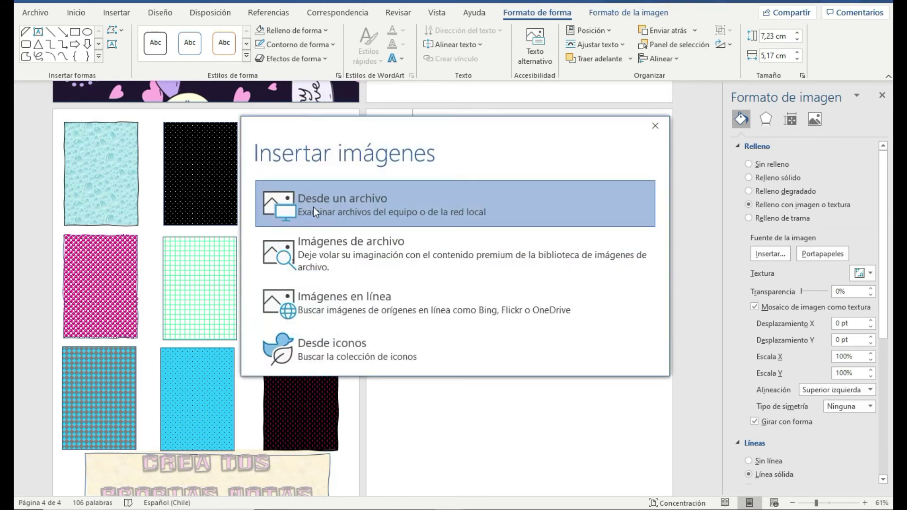
left_click(314, 208)
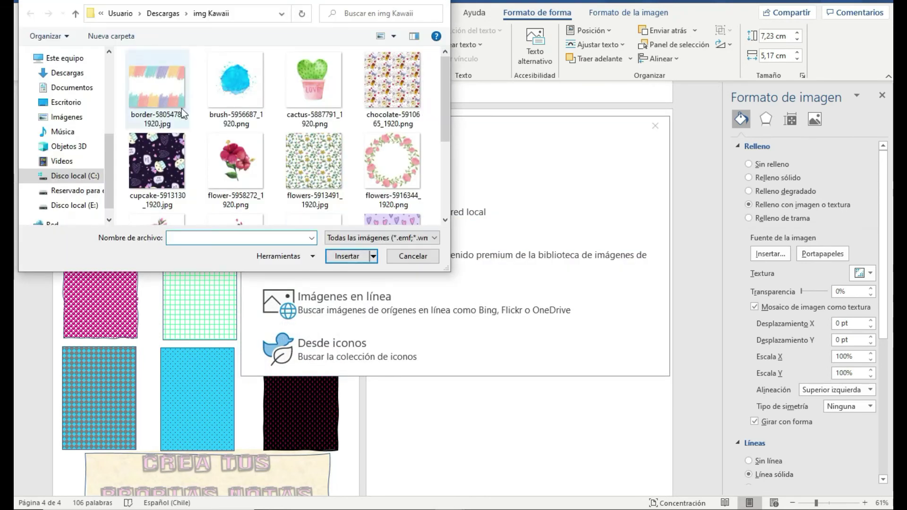
scroll(244, 177, "down", 1)
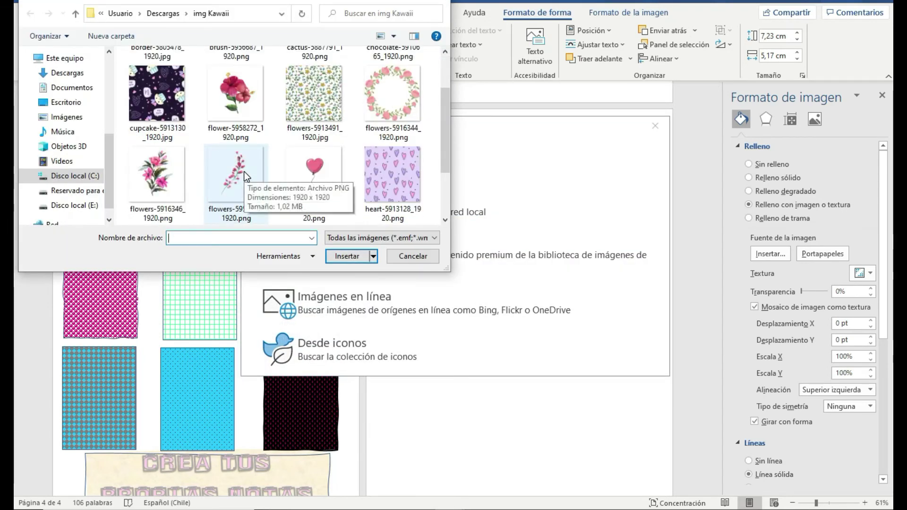
scroll(246, 177, "down", 2)
left_click(388, 177)
left_click(347, 256)
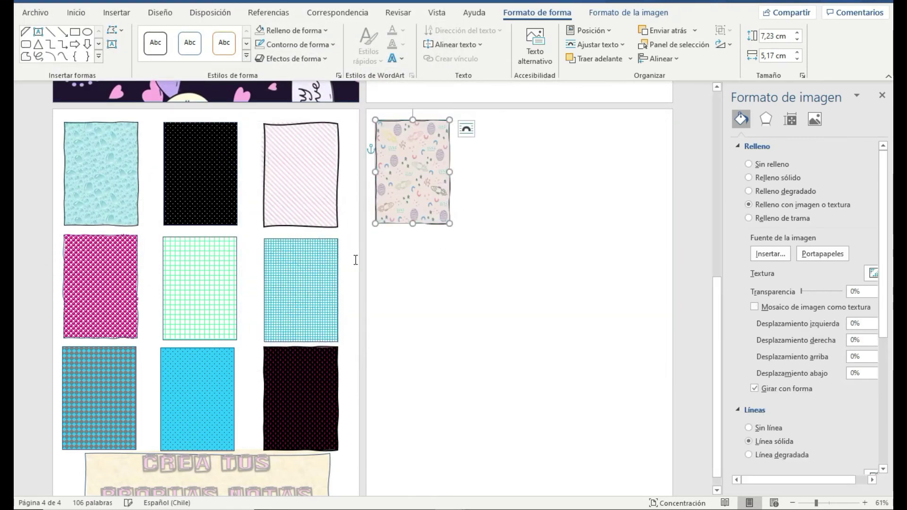
left_click(463, 236)
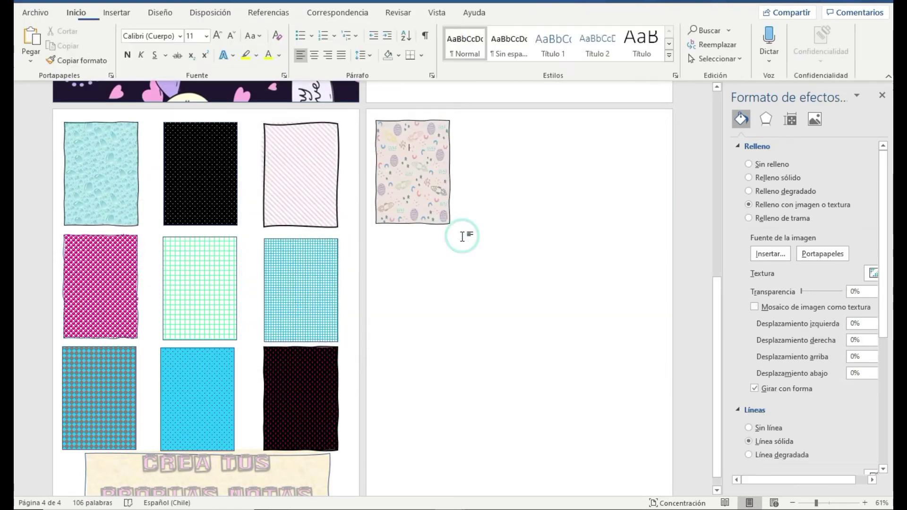
Step: Paste a copy of the card and fill it with the hearts texture
key("ctrl+v")
left_click(294, 30)
left_click(284, 163)
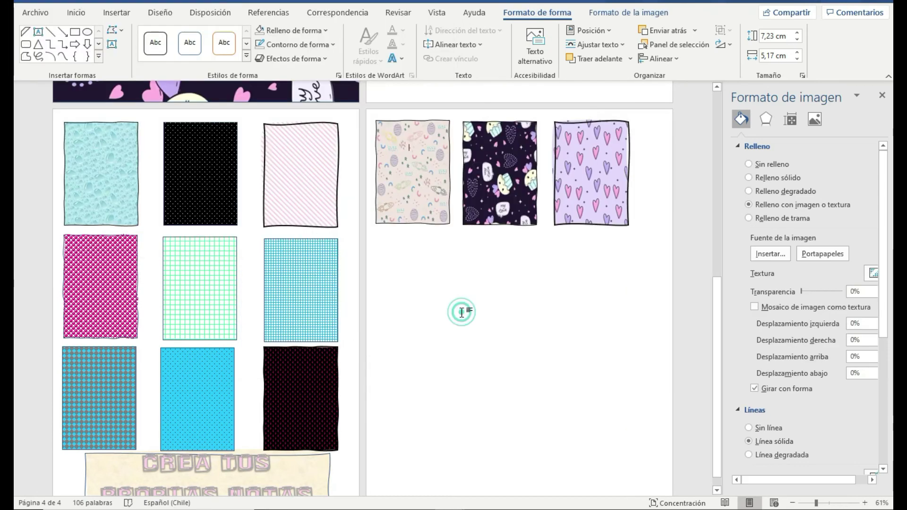
left_click(527, 277)
Step: Open the formatting and shape effects for the torn-paper banner
left_click(117, 12)
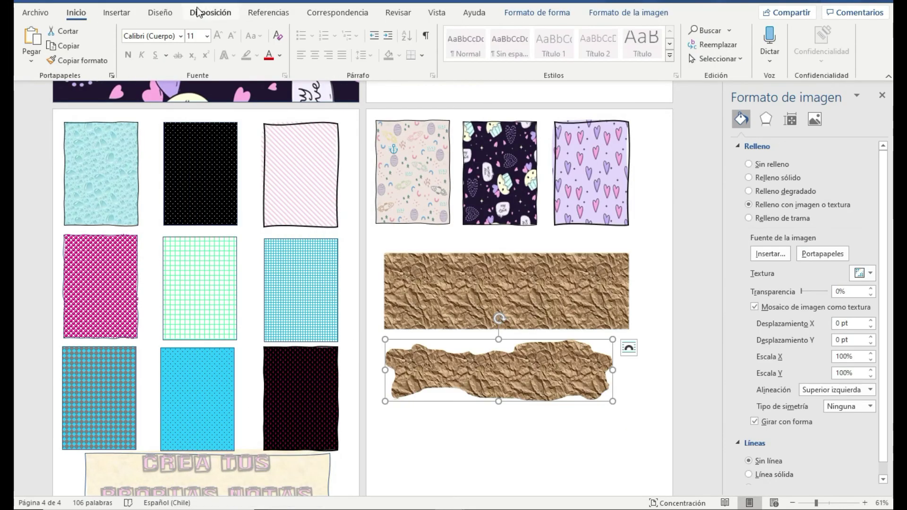
double_click(427, 368)
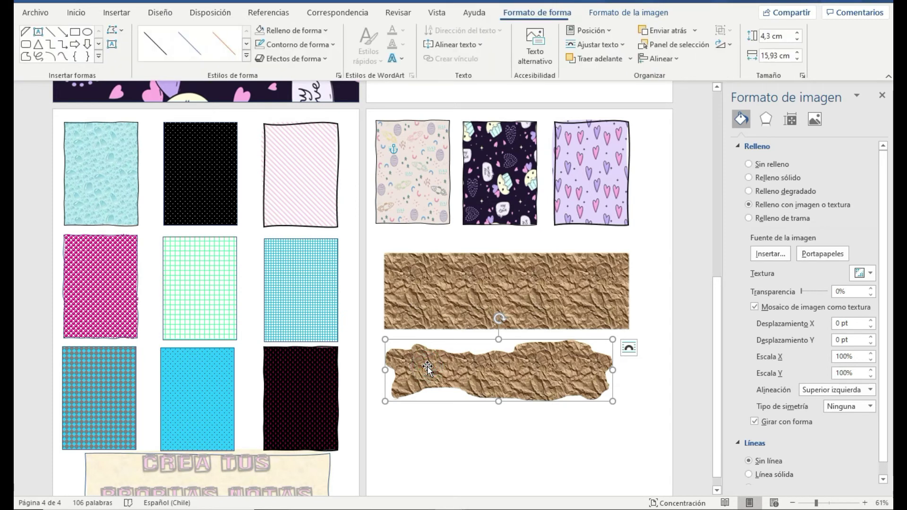
left_click(325, 59)
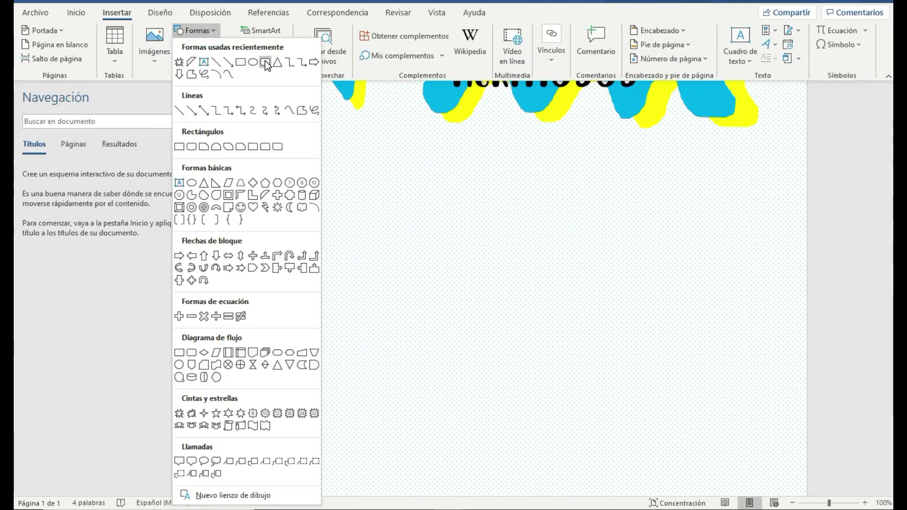
Step: Draw a rounded rectangle below the title and browse stock images for its fill
left_click(265, 62)
left_click_drag(338, 207, 754, 281)
left_click(322, 31)
left_click(302, 236)
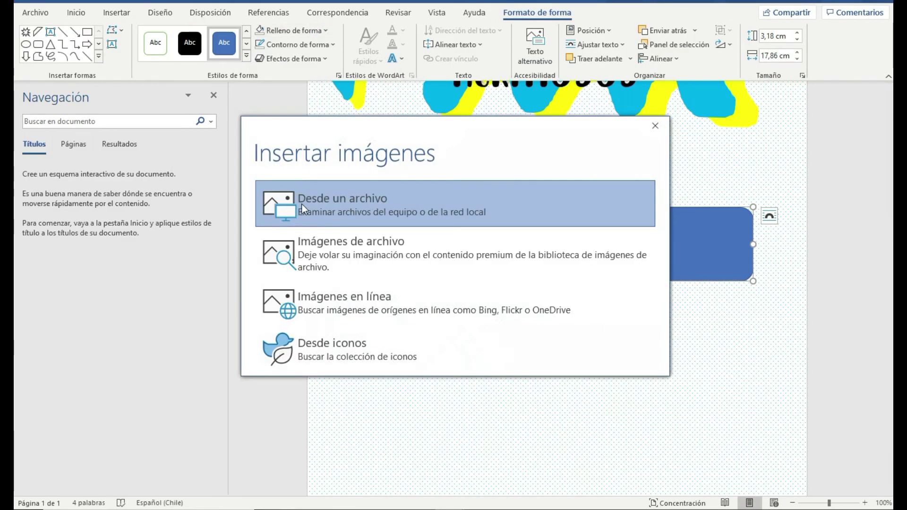
left_click(302, 248)
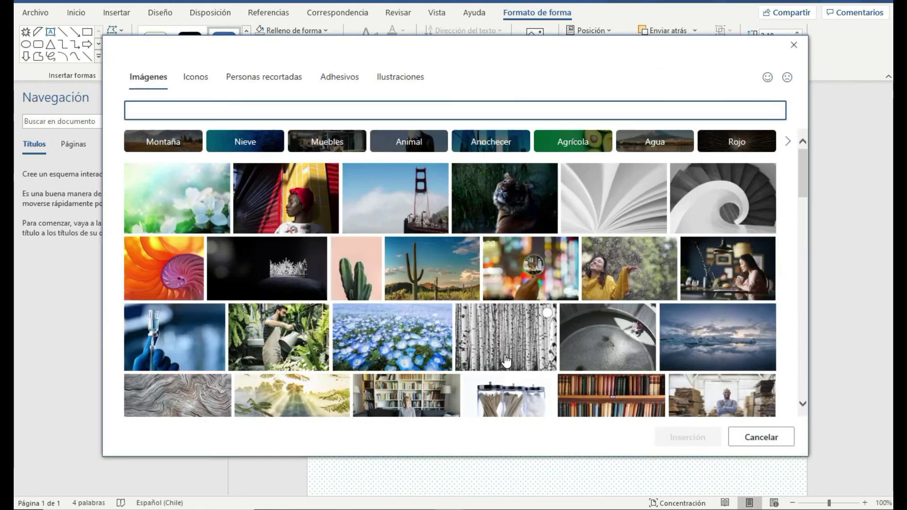
scroll(497, 374, "down", 3)
scroll(497, 374, "down", 3)
scroll(498, 373, "down", 2)
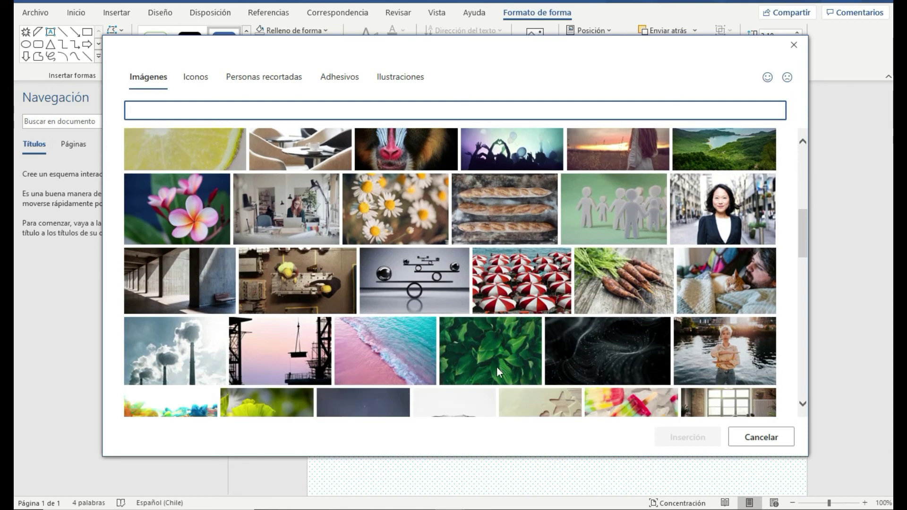
scroll(497, 374, "down", 3)
scroll(498, 373, "down", 2)
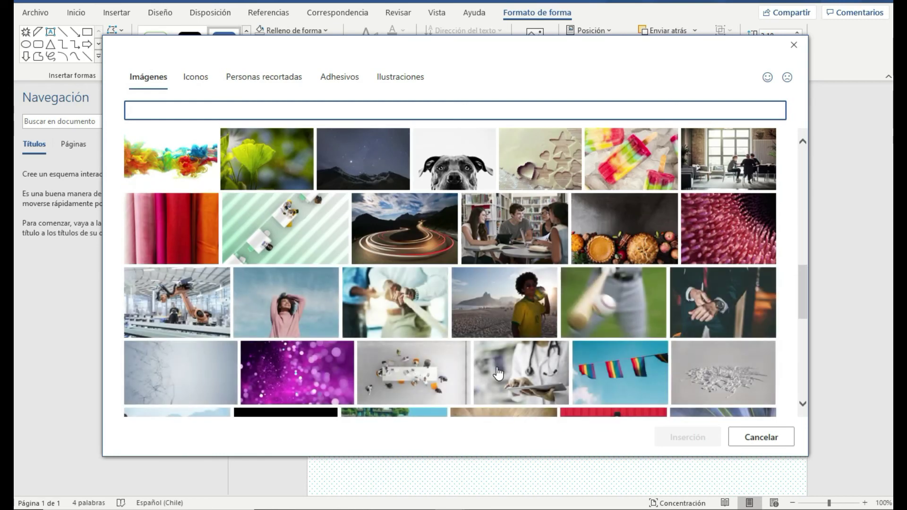
scroll(499, 373, "down", 2)
scroll(499, 374, "down", 2)
scroll(499, 374, "down", 3)
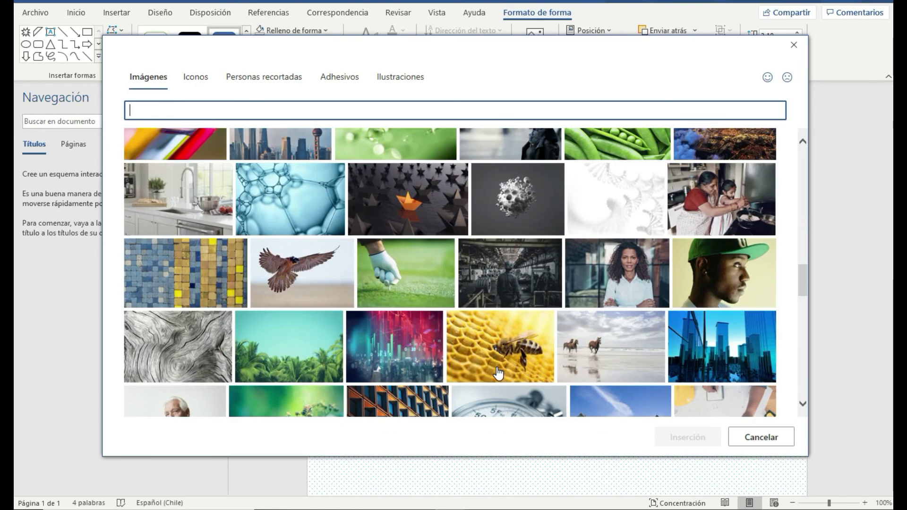
scroll(499, 374, "down", 2)
scroll(498, 373, "down", 2)
scroll(362, 229, "up", 15)
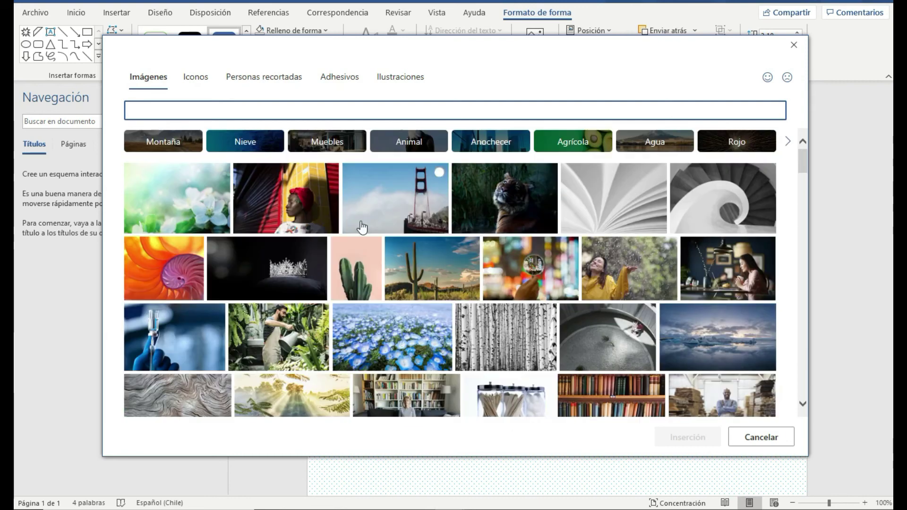
Step: Search stock images, fill the rectangle with the pink ink-cloud image, and enlarge it
key("ctrl+shift+Tab")
key("ctrl+shift+Tab")
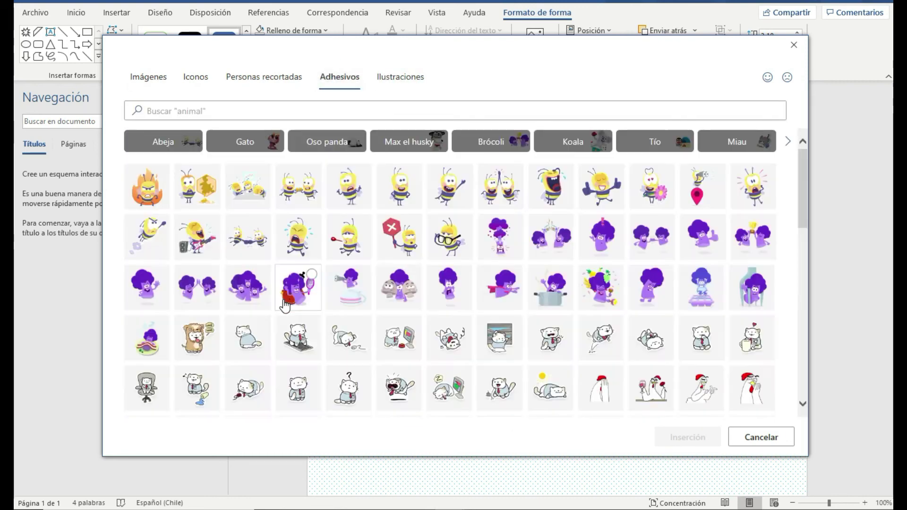
key("ctrl+shift+Tab")
key("ctrl+shift+Tab")
key("ctrl+shift+Tab")
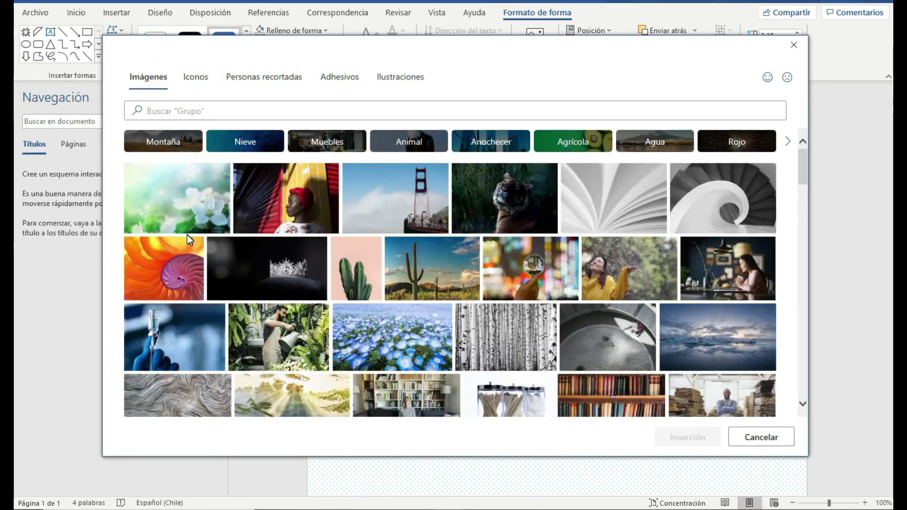
left_click(788, 141)
left_click(788, 142)
left_click(216, 109)
type("dise")
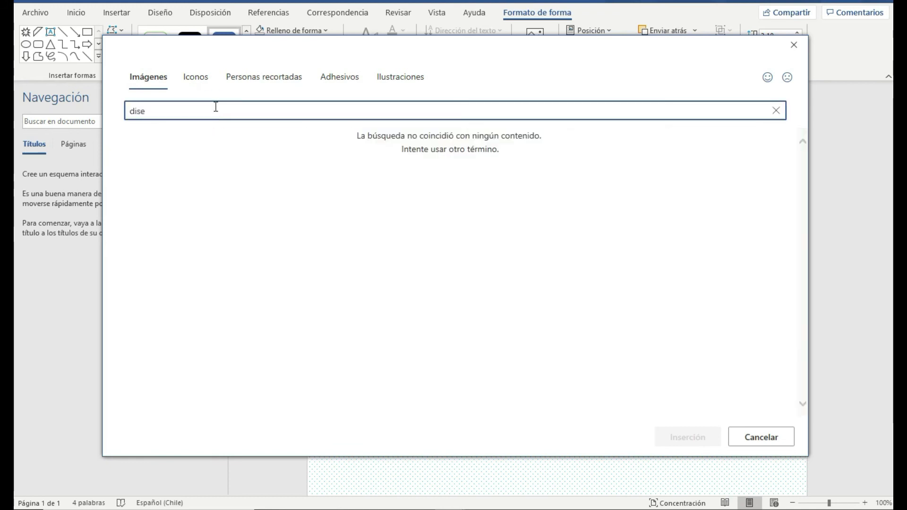
type("olor")
left_click(510, 250)
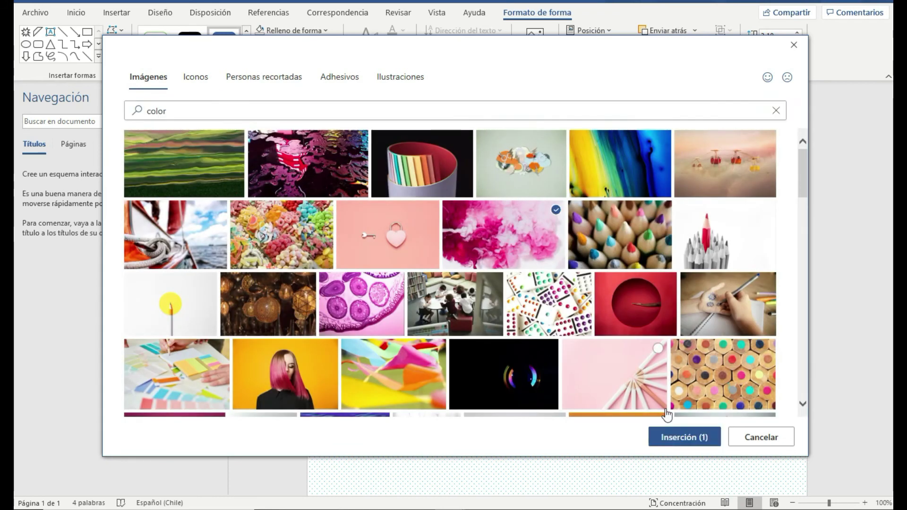
left_click(687, 438)
left_click_drag(754, 279, 748, 318)
Step: Remove the rectangle's outline and browse the font list
left_click(296, 45)
left_click(255, 212)
left_click(75, 17)
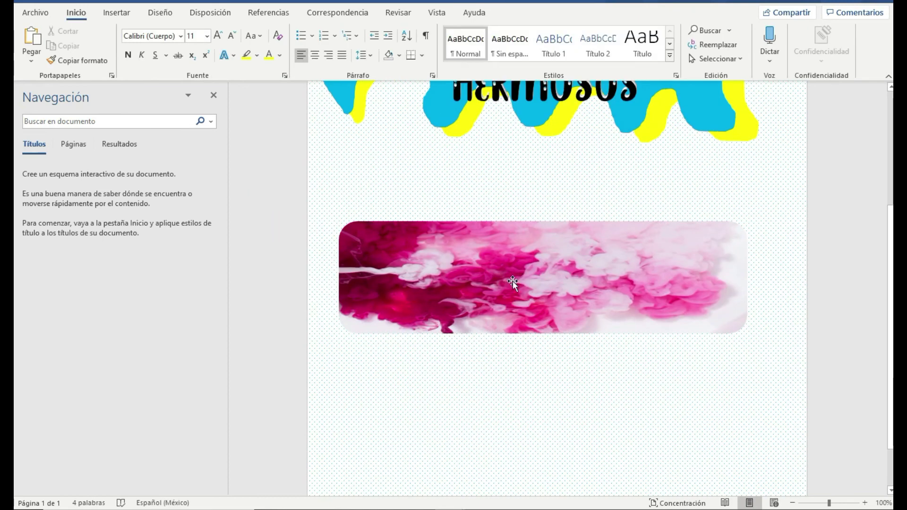
left_click(180, 36)
scroll(199, 331, "down", 5)
Step: Apply a decorative candy-style font
left_click(165, 294)
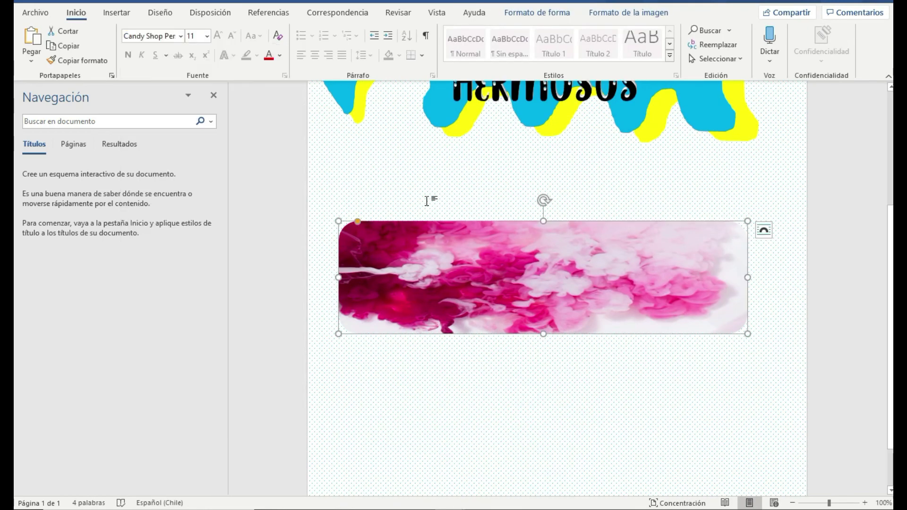